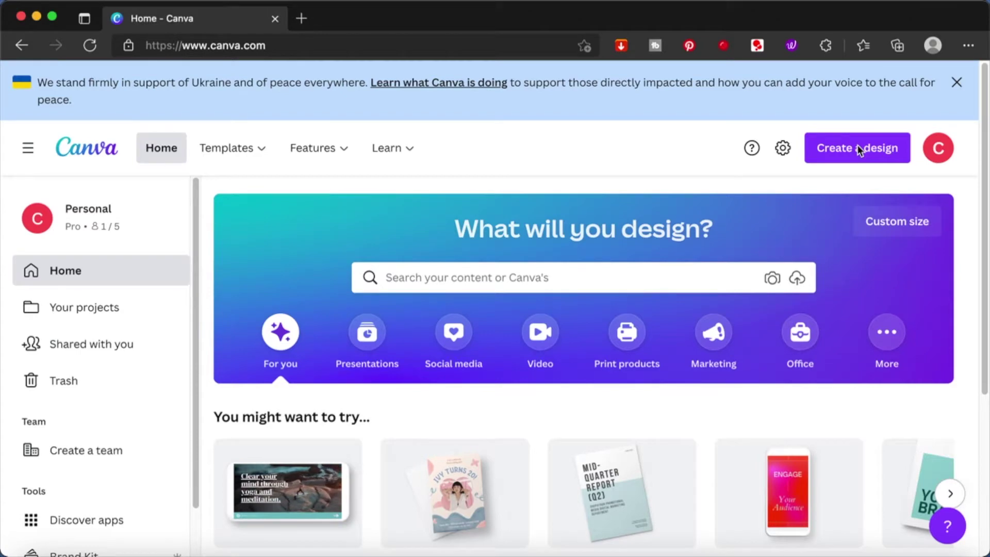
# Create a new blank custom-size design of 4500 × 5400 px.
pyautogui.click(858, 149)
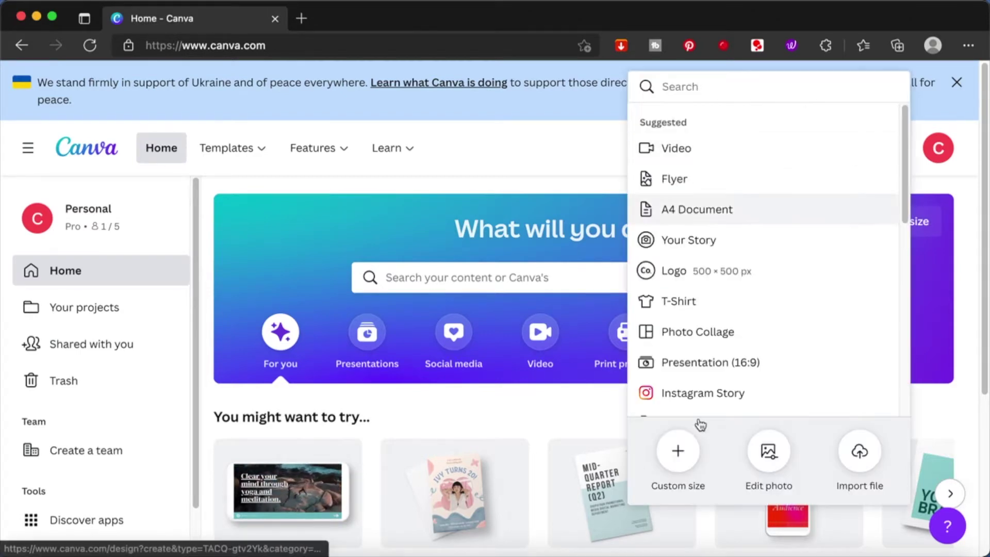
pyautogui.click(677, 453)
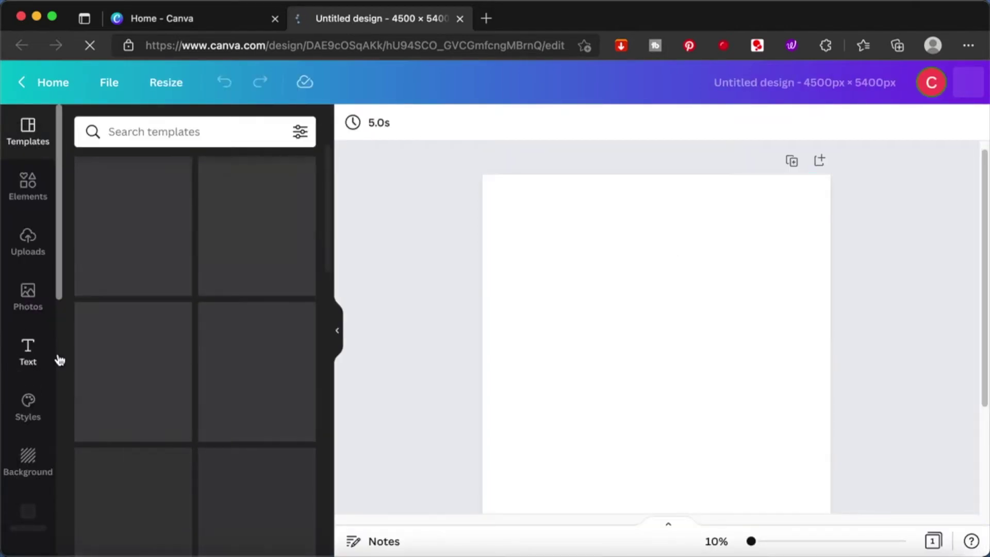
pyautogui.click(29, 353)
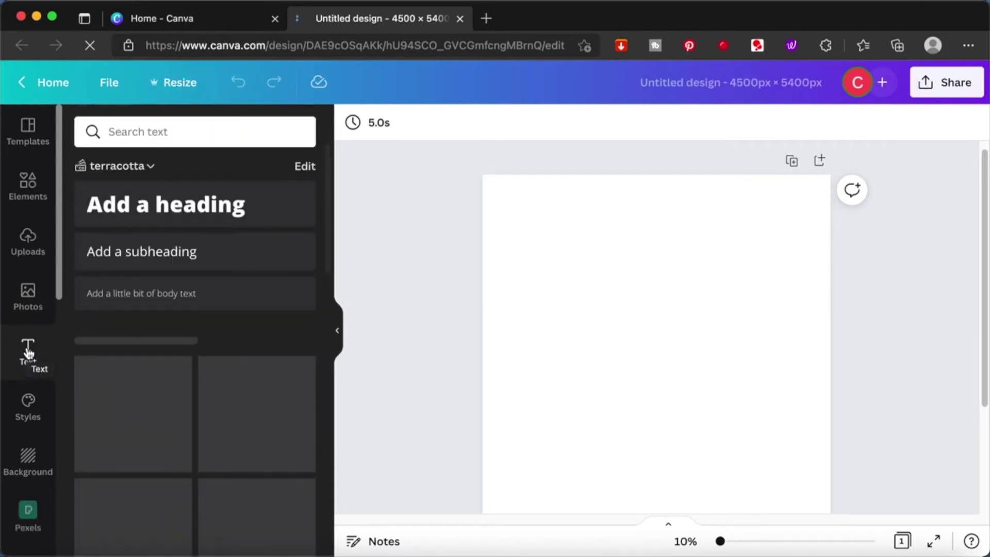
# Add a heading reading 'WOW' and enlarge it to font size 939 across the page.
pyautogui.click(180, 214)
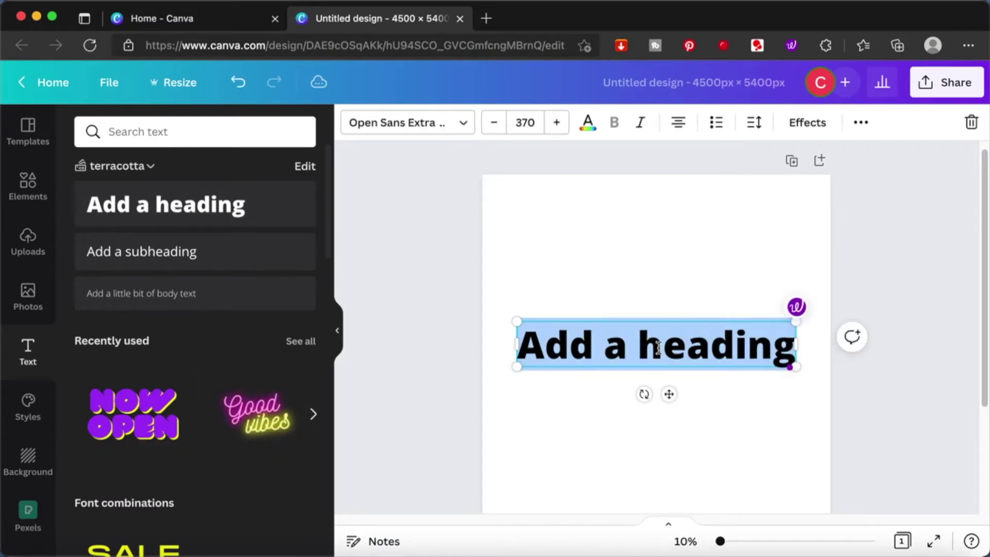
pyautogui.write('WOW')
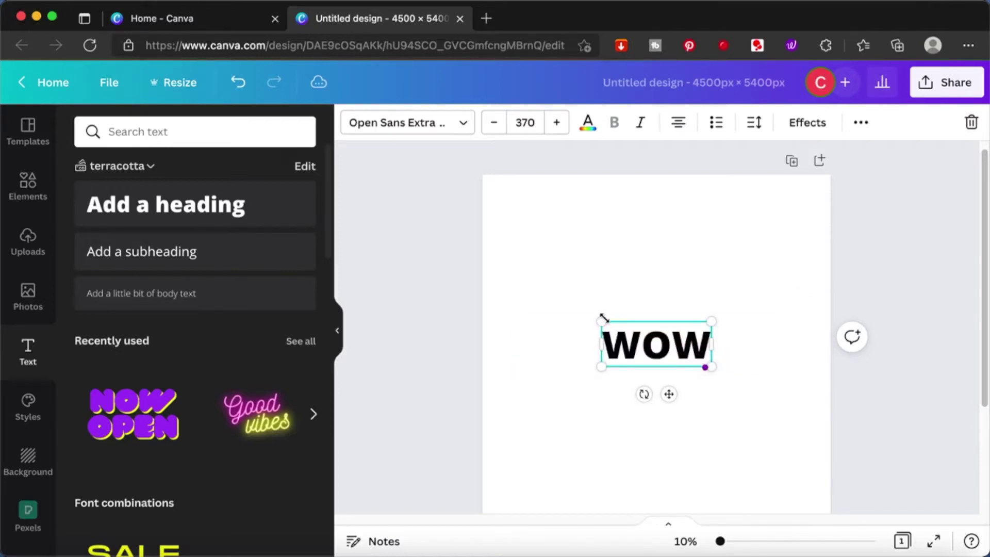
pyautogui.moveTo(604, 318); pyautogui.dragTo(526, 270)
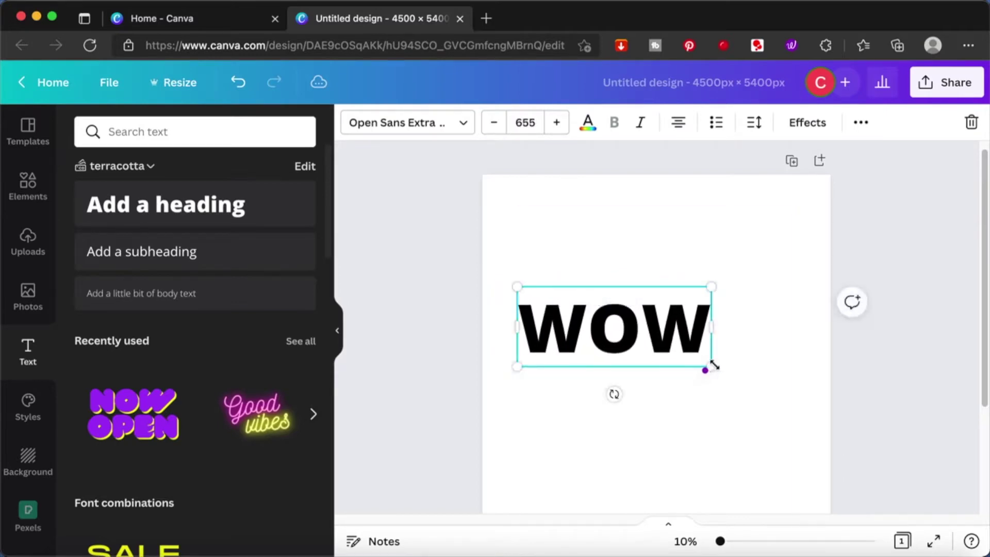
pyautogui.moveTo(713, 365); pyautogui.dragTo(794, 422)
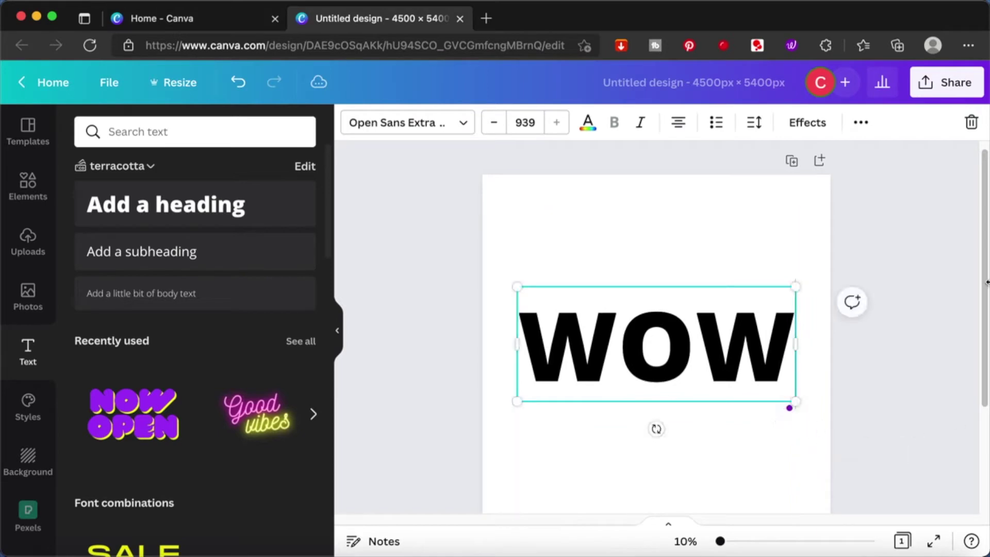
# Try Peace Sans, Avocado Diet, Baby Louise and Beast on WOW, then settle on Big Yummy.
pyautogui.click(456, 121)
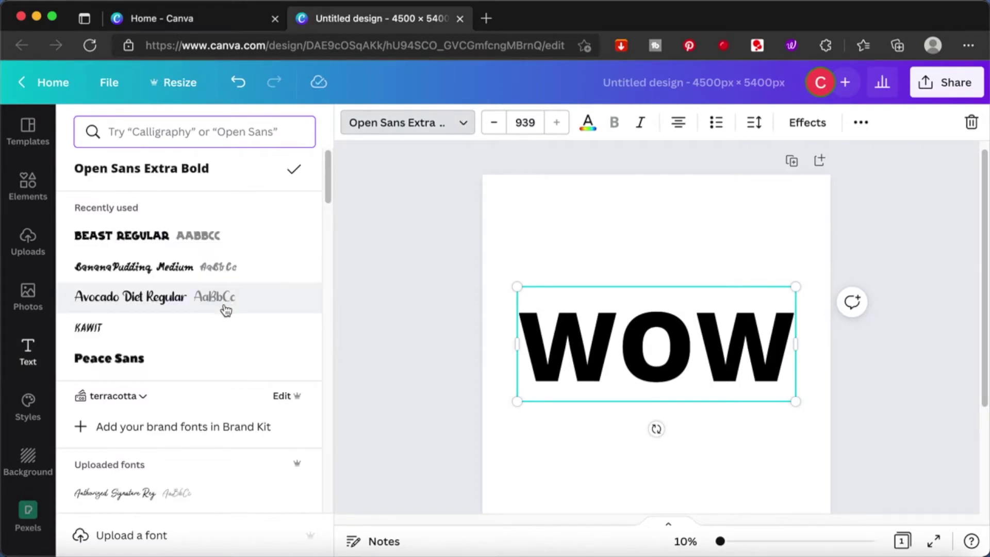
pyautogui.click(219, 351)
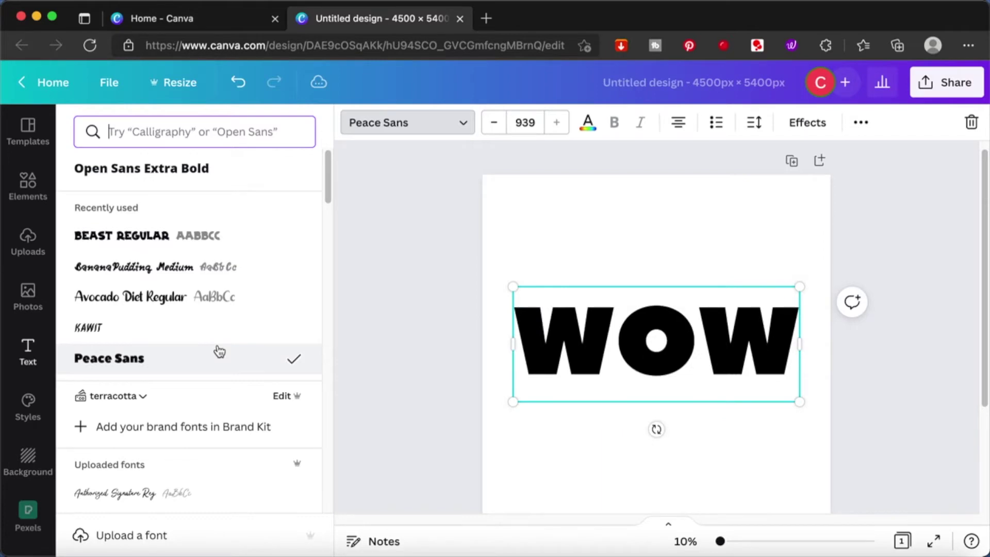
pyautogui.scroll(-3, 219, 352)
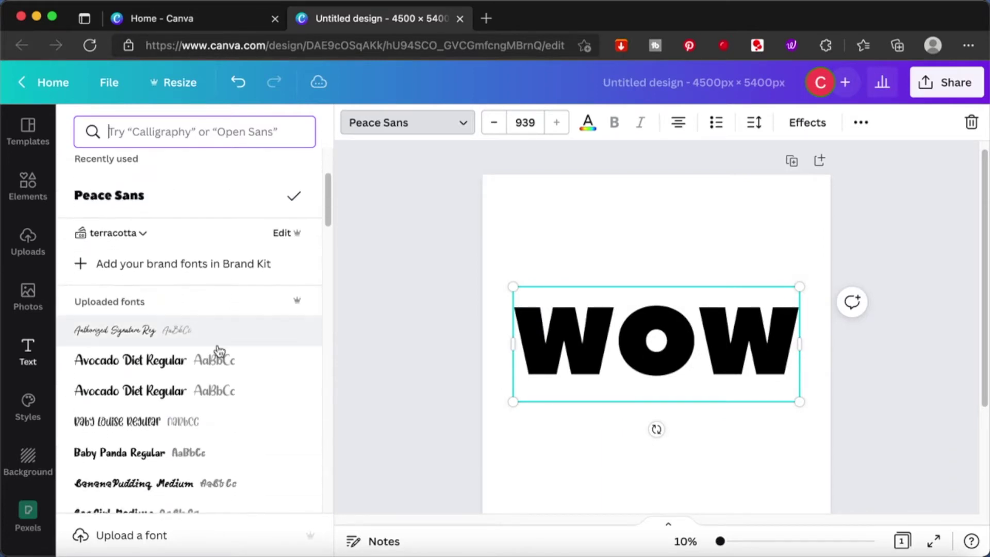
pyautogui.click(212, 361)
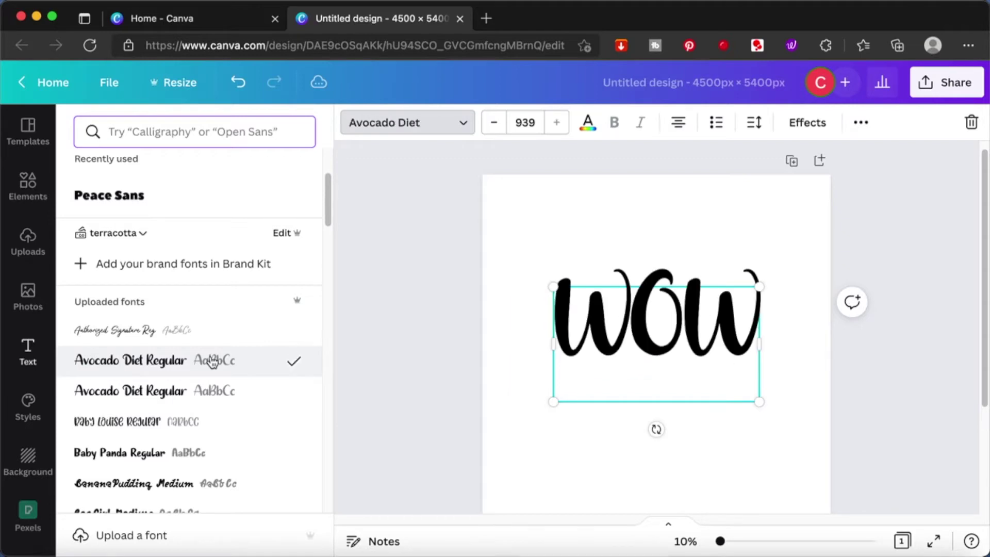
pyautogui.click(208, 432)
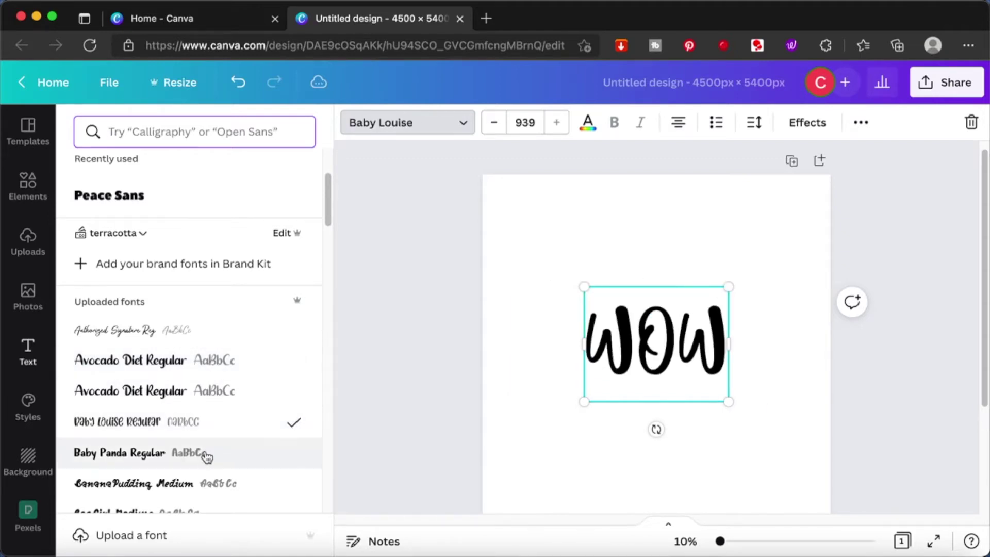
pyautogui.scroll(-5, 201, 467)
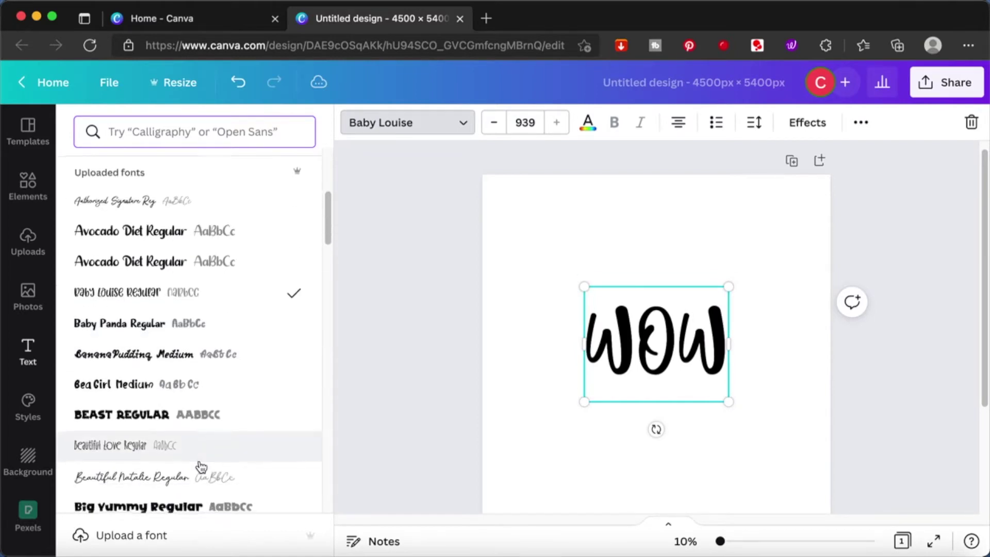
pyautogui.click(191, 400)
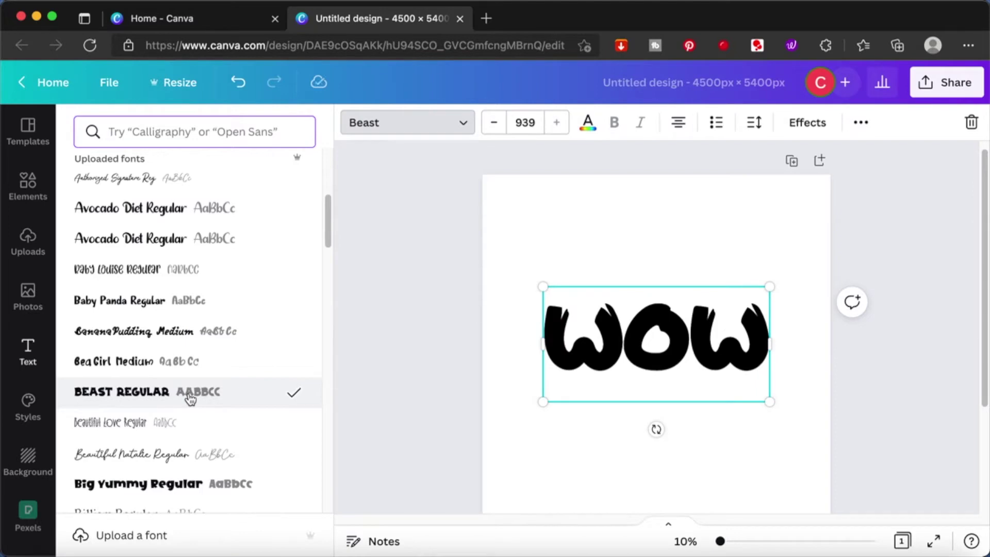
pyautogui.click(194, 487)
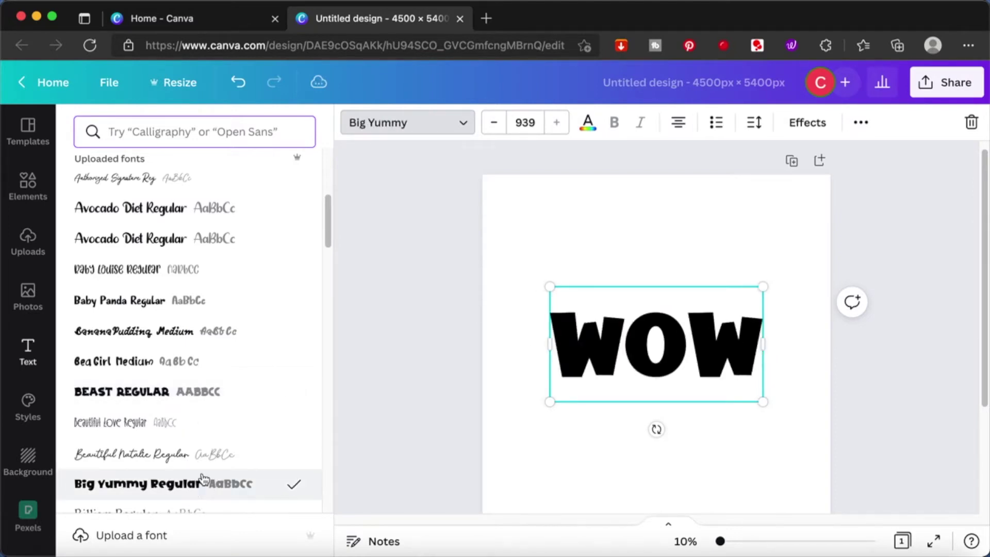
pyautogui.click(390, 396)
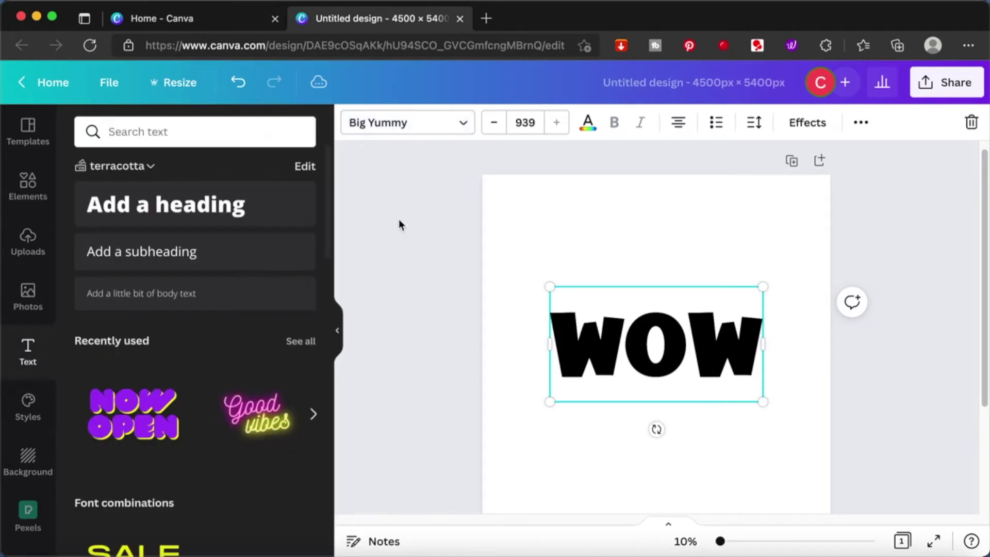
# Lock and unlock the WOW text several times, leaving it locked.
pyautogui.click(861, 197)
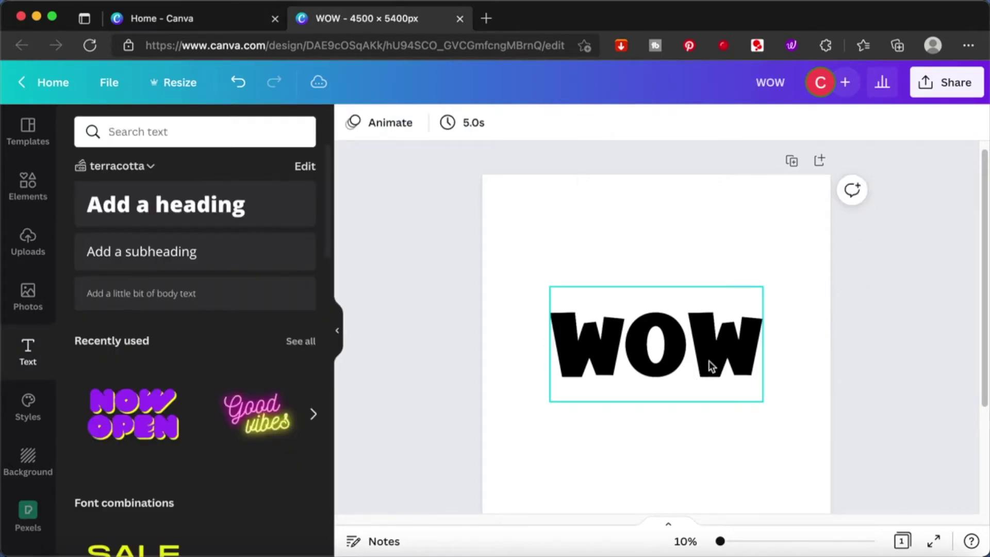
pyautogui.click(712, 366)
pyautogui.click(859, 123)
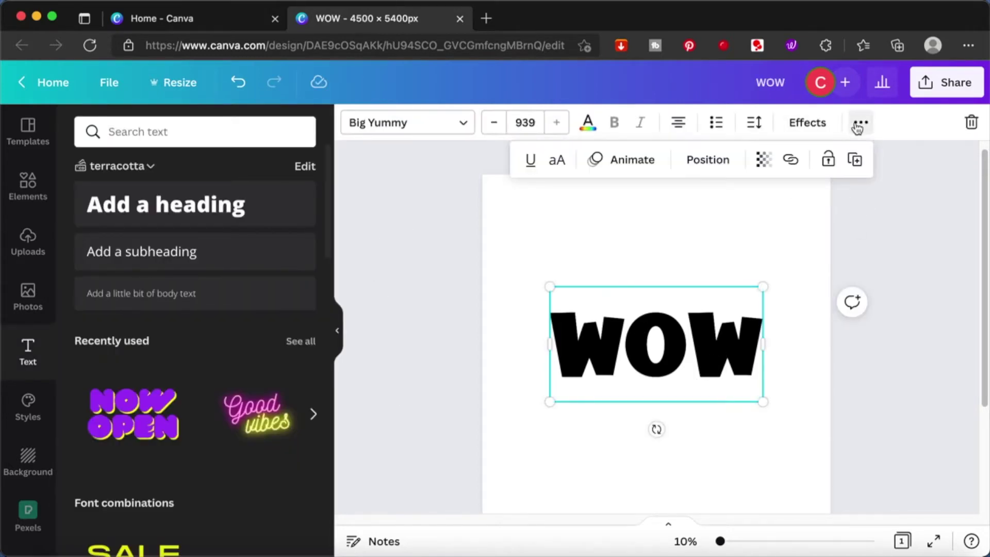
pyautogui.click(828, 159)
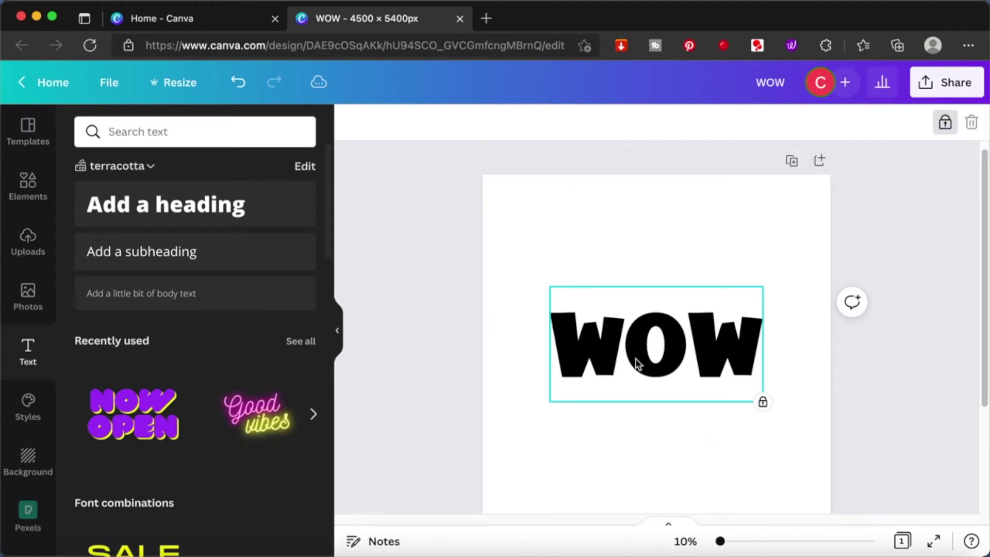
pyautogui.click(944, 124)
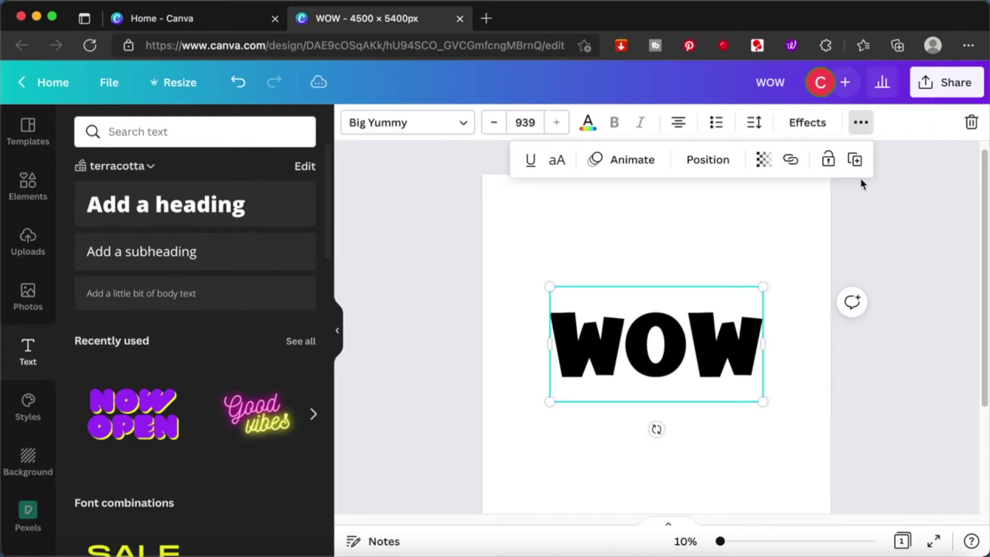
pyautogui.click(826, 159)
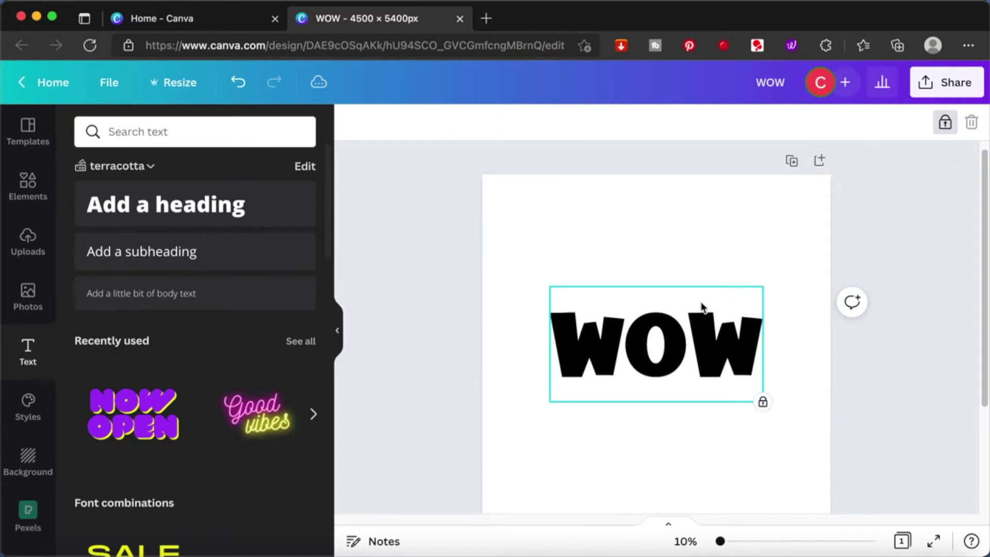
pyautogui.click(944, 124)
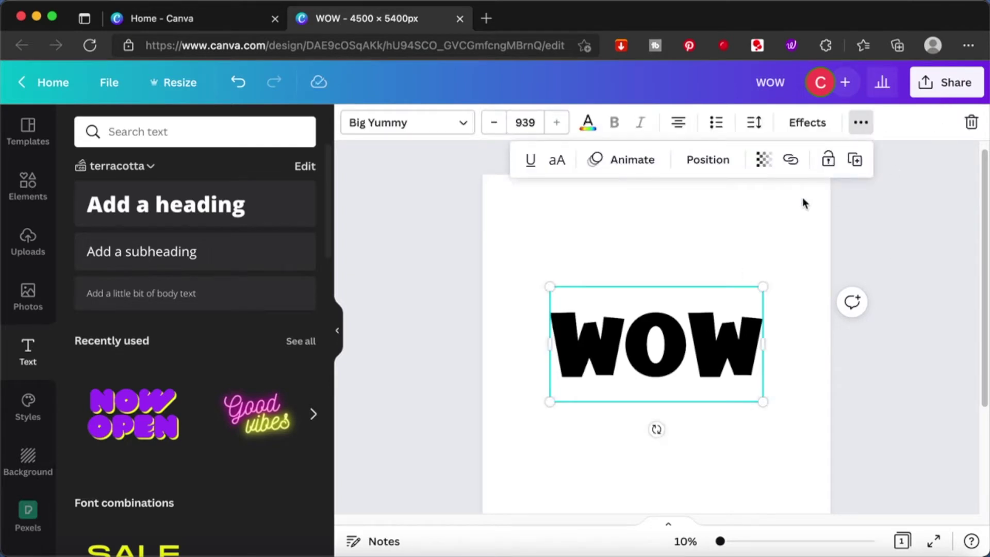
pyautogui.click(828, 161)
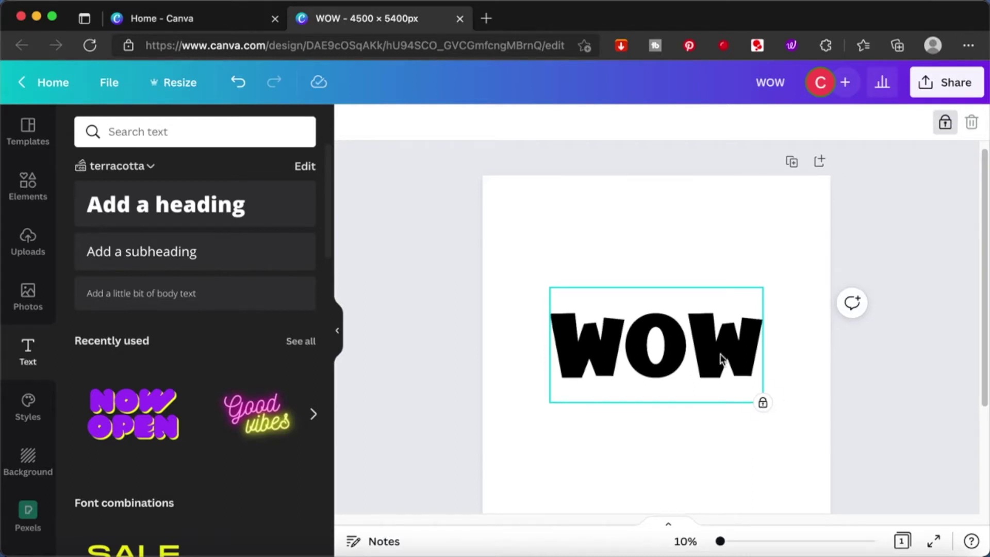
# Lock the page, confirm WOW won't move, then unlock WOW and shift it lower, centred.
pyautogui.rightClick(947, 135)
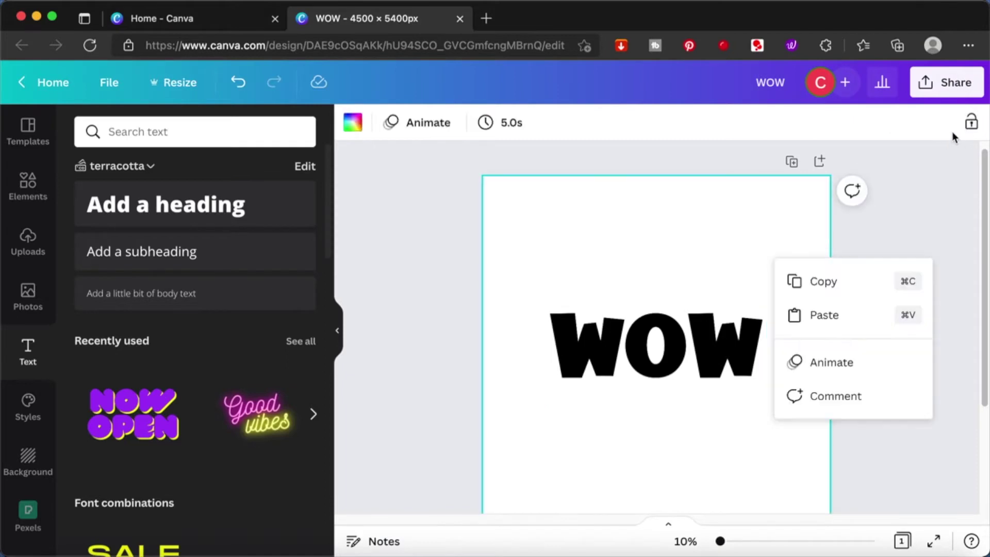
pyautogui.click(970, 123)
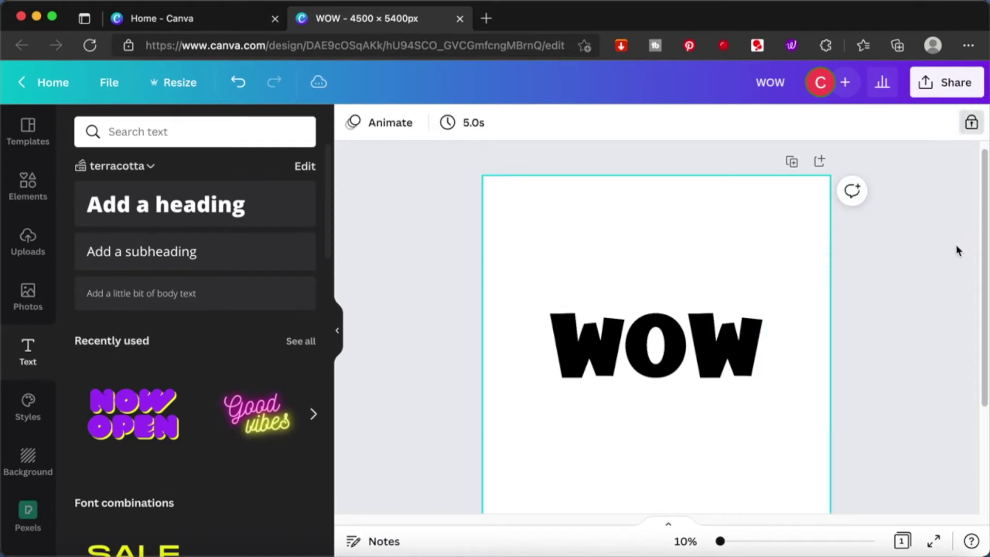
pyautogui.moveTo(709, 371)
pyautogui.mouseDown()
pyautogui.moveTo(707, 397)
pyautogui.moveTo(707, 372)
pyautogui.mouseUp()
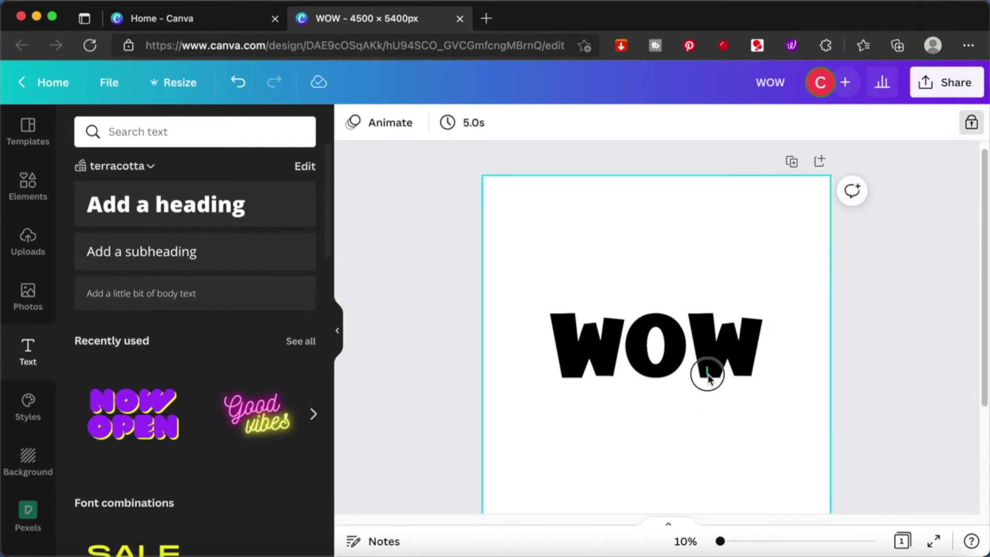
pyautogui.click(680, 347)
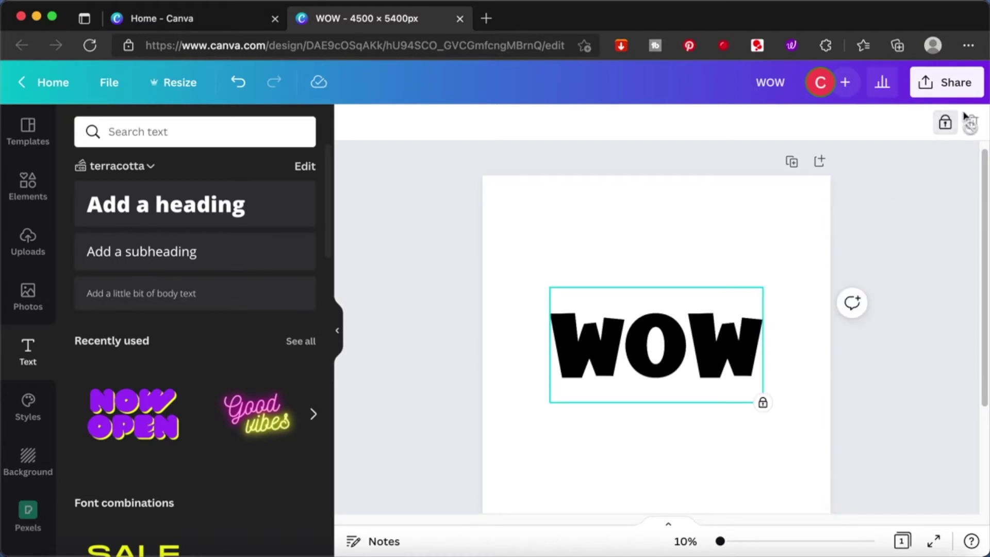
pyautogui.click(947, 122)
pyautogui.moveTo(725, 330); pyautogui.dragTo(721, 360)
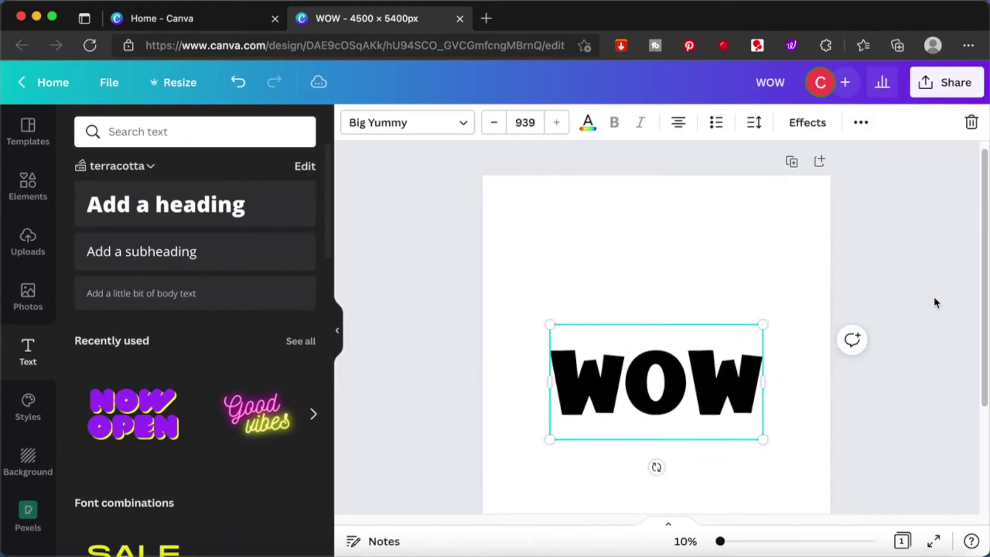
pyautogui.click(937, 291)
# Select a copy of WOW and give it the Hollow text effect.
pyautogui.scroll(-2, 938, 293)
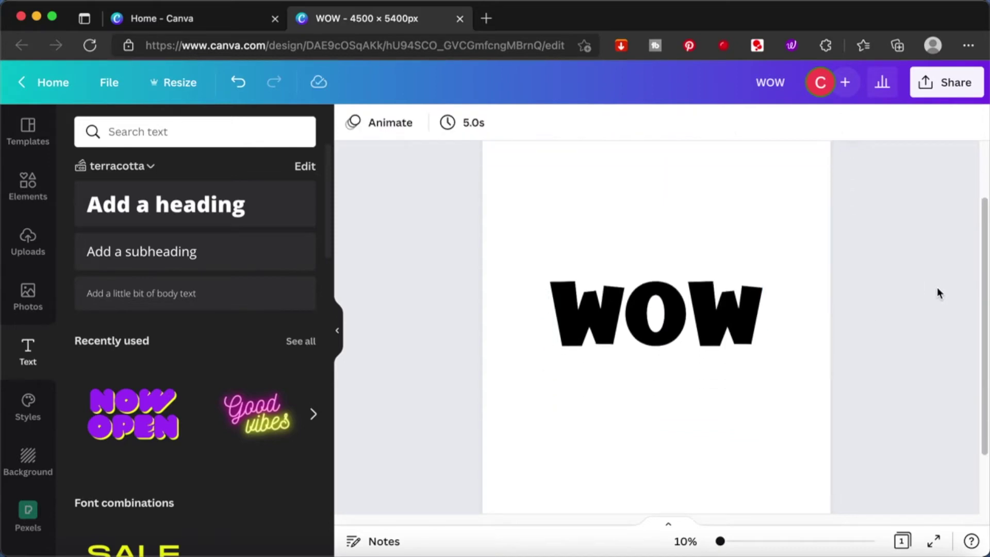
pyautogui.click(655, 338)
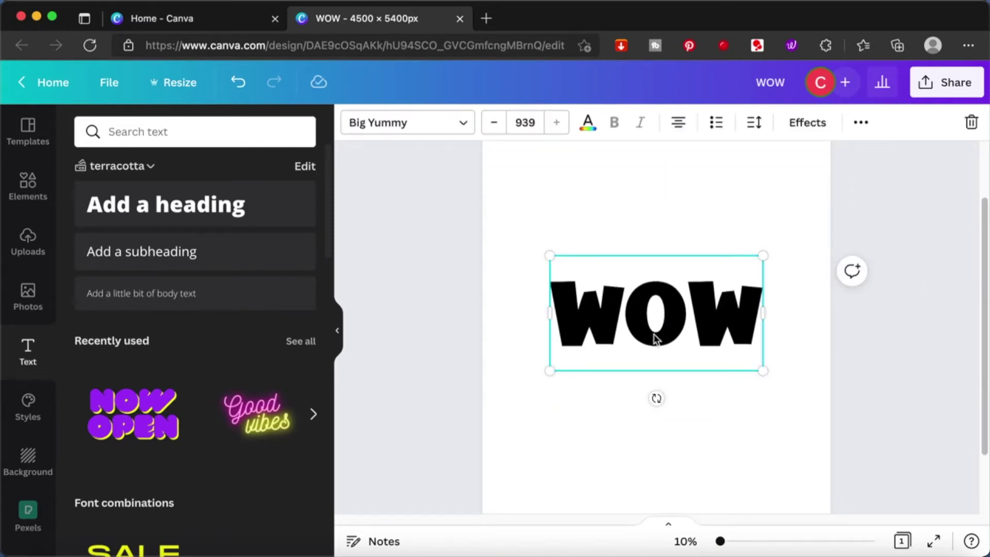
pyautogui.moveTo(655, 338); pyautogui.dragTo(679, 315)
pyautogui.click(810, 127)
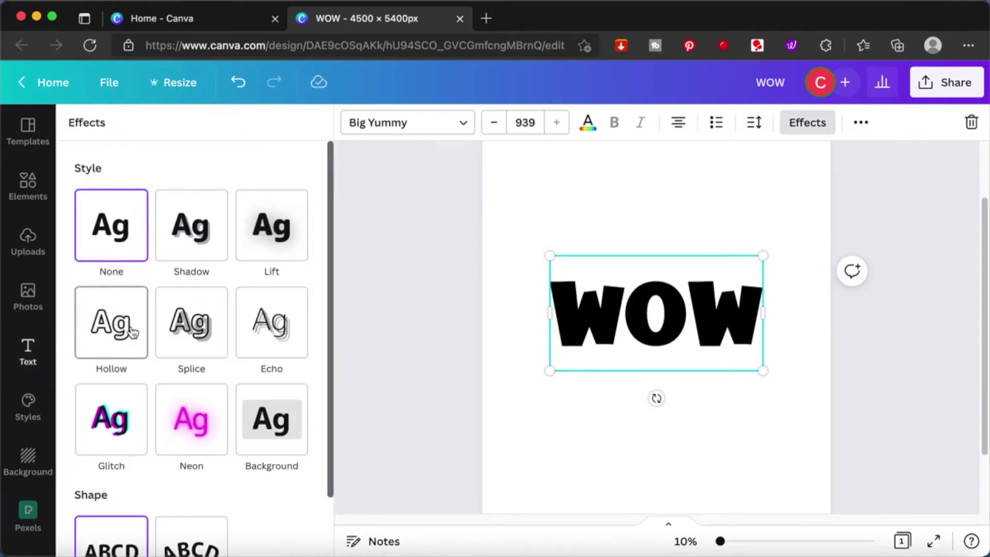
pyautogui.click(108, 330)
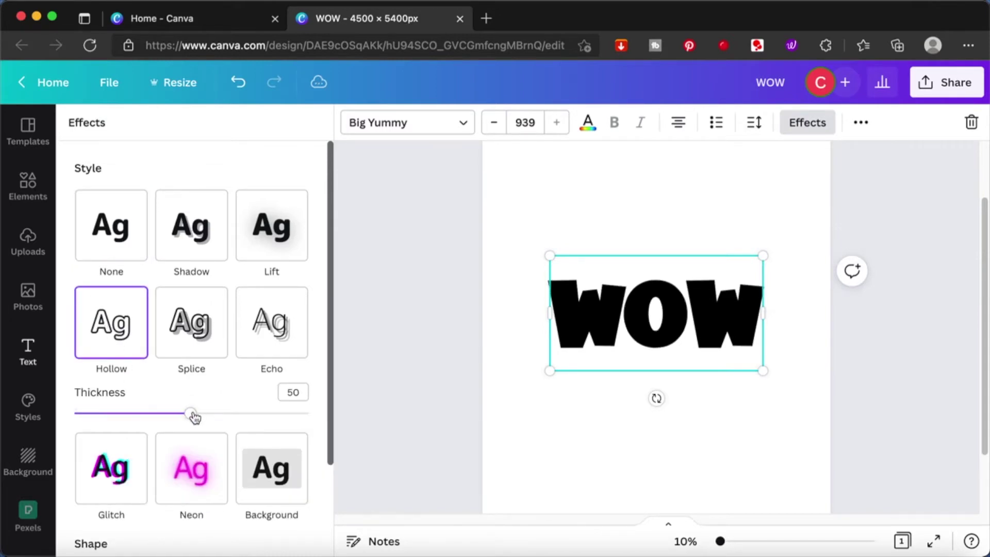
pyautogui.moveTo(194, 418); pyautogui.dragTo(88, 431)
# Adjust the hollow outline thickness and align the hollow WOW exactly over the solid WOW.
pyautogui.moveTo(601, 320); pyautogui.dragTo(604, 406)
pyautogui.moveTo(88, 413); pyautogui.dragTo(308, 413)
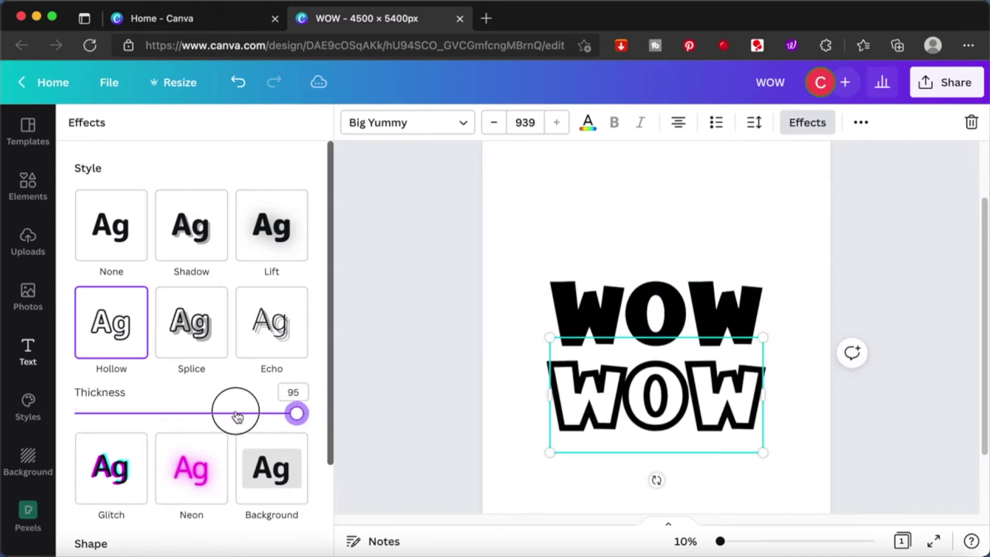
pyautogui.moveTo(237, 416); pyautogui.dragTo(101, 421)
pyautogui.moveTo(634, 407); pyautogui.dragTo(637, 327)
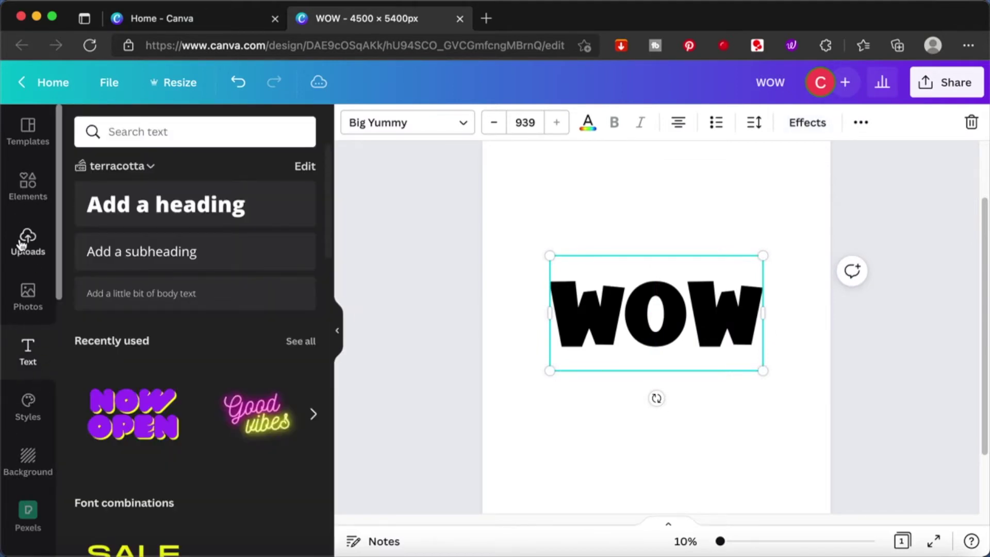
# Search elements for 'GIF', open the GIPHY app and browse its animated GIFs.
pyautogui.click(30, 190)
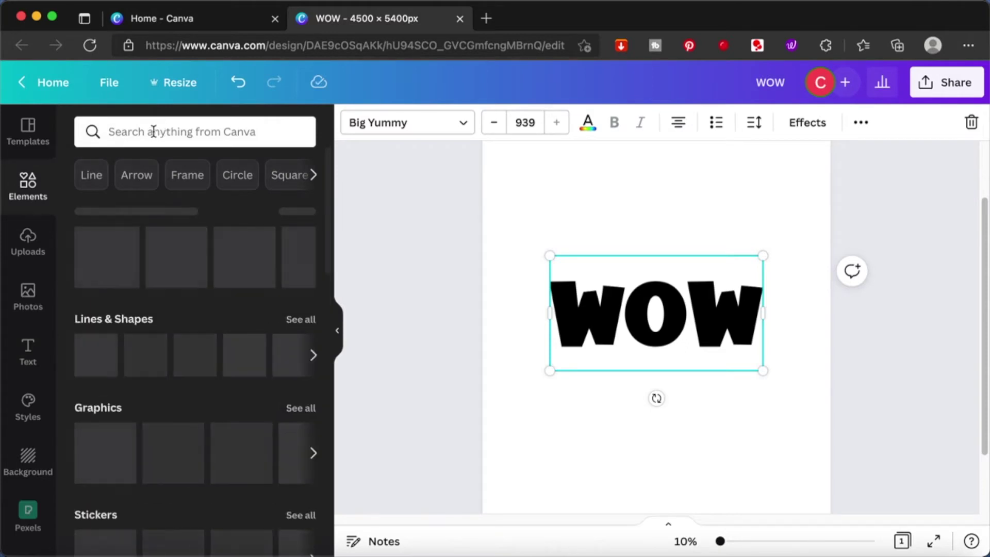
pyautogui.click(153, 132)
pyautogui.write('GIF')
pyautogui.press('Return')
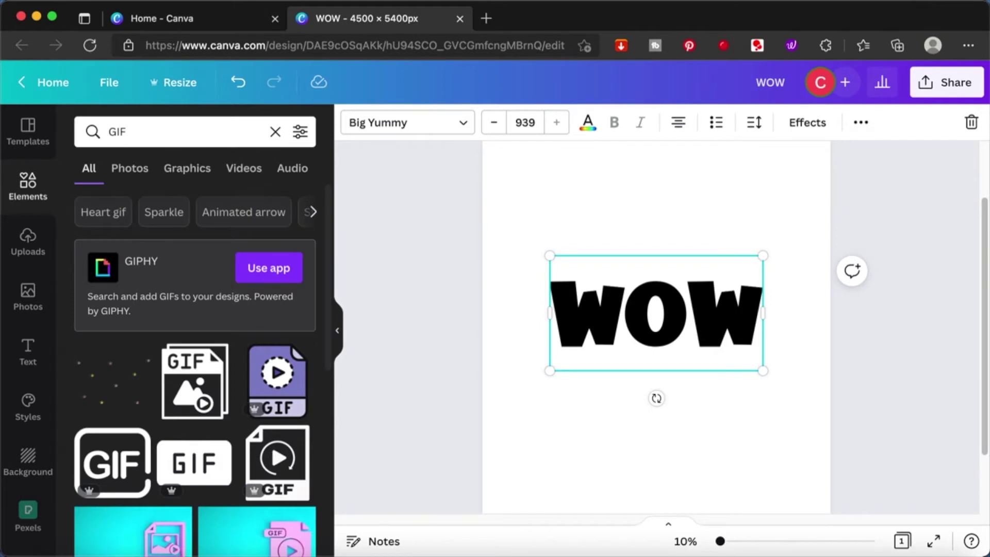
pyautogui.click(268, 268)
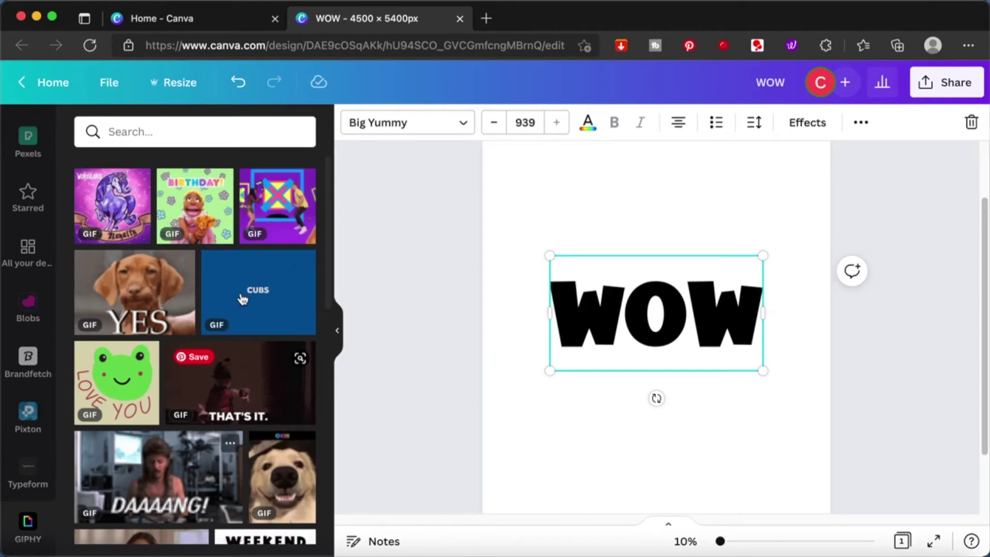
pyautogui.scroll(-5, 225, 370)
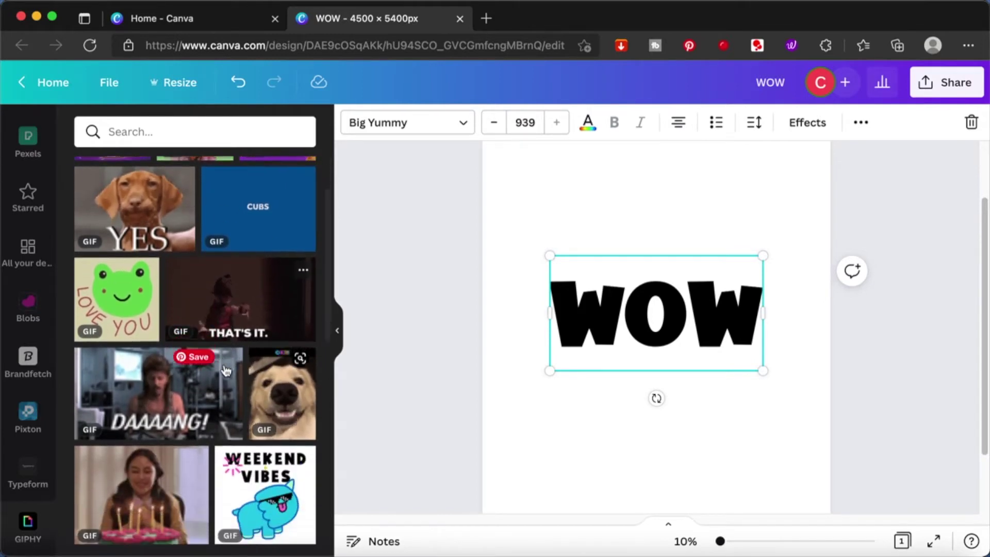
pyautogui.scroll(-3, 226, 370)
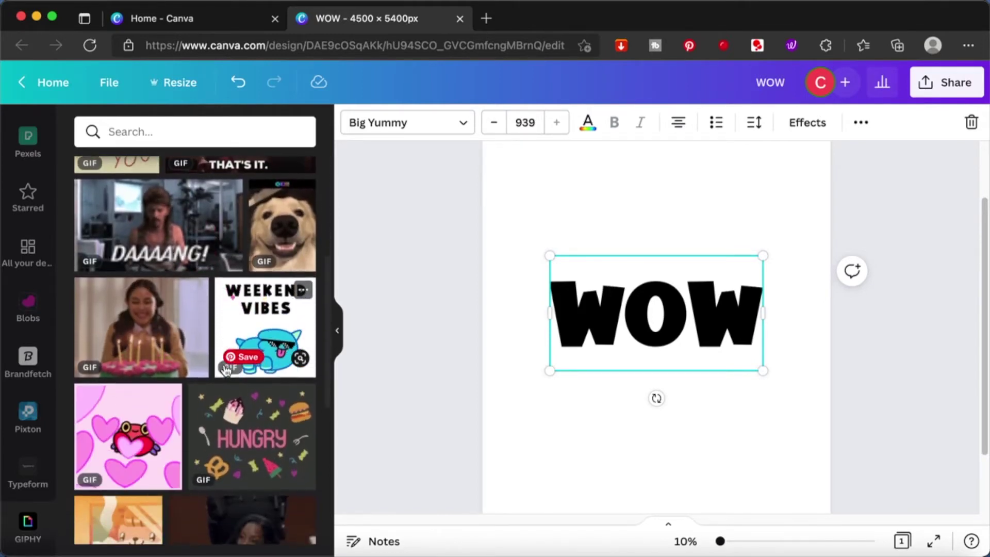
pyautogui.scroll(-3, 226, 370)
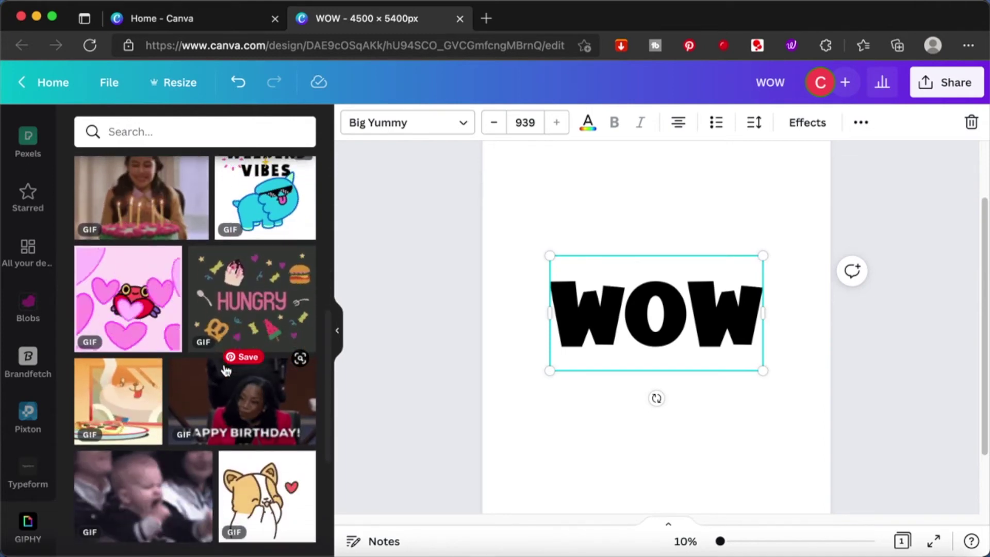
pyautogui.scroll(-6, 226, 370)
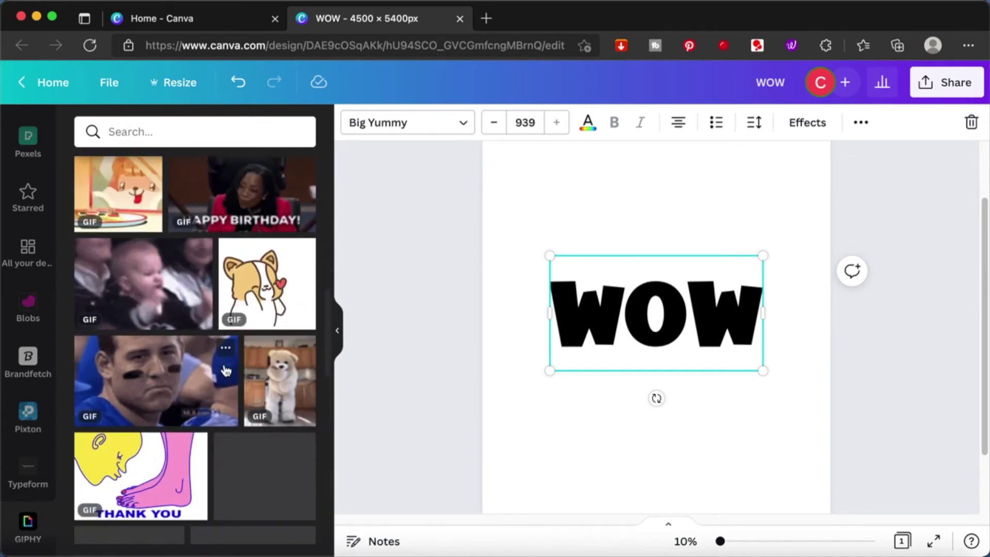
pyautogui.scroll(-7, 226, 370)
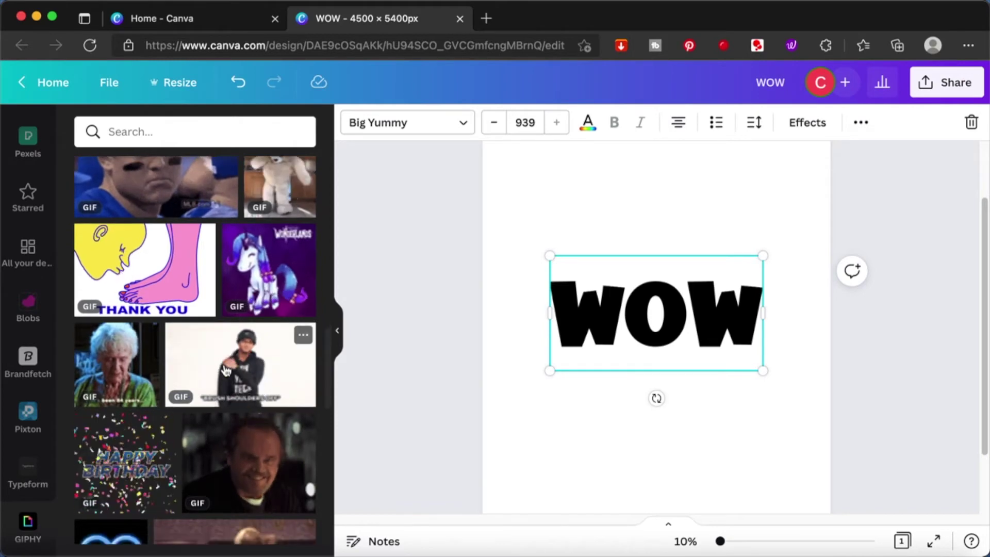
pyautogui.scroll(-1, 226, 370)
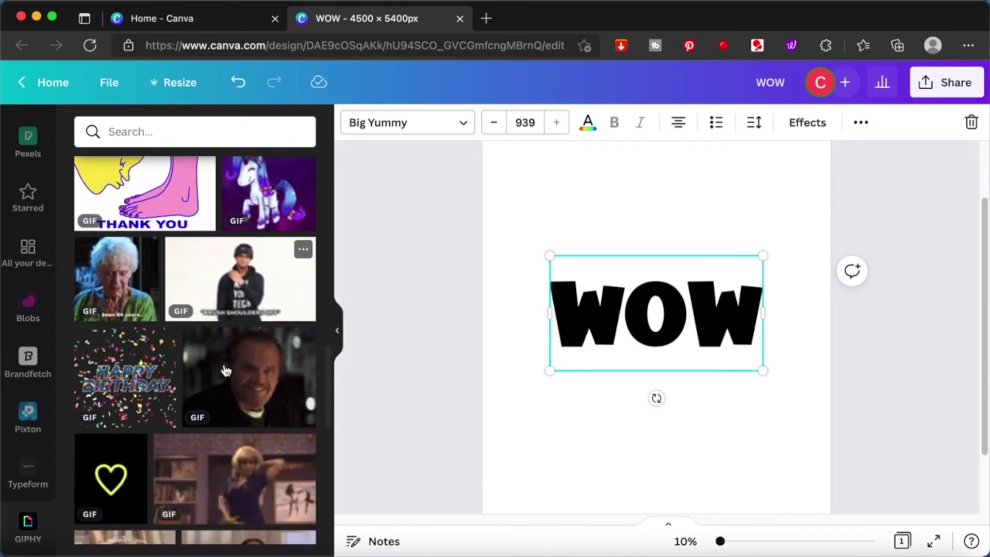
# Add the neon heart GIF so it fills the page, then select the WOW text beneath.
pyautogui.click(121, 484)
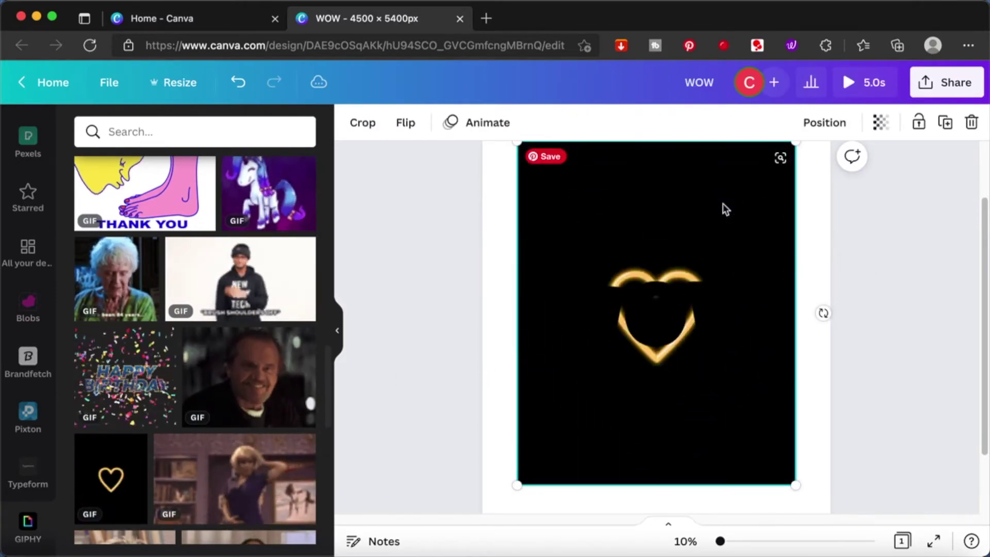
pyautogui.moveTo(890, 280); pyautogui.dragTo(716, 173)
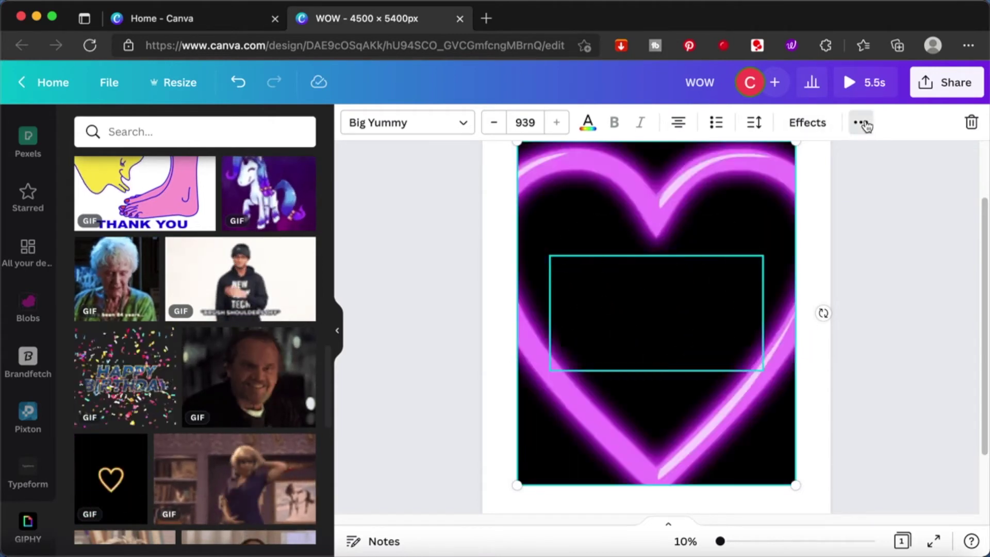
# Check the WOW text's Position options, then undo an accidental move of the element.
pyautogui.click(861, 123)
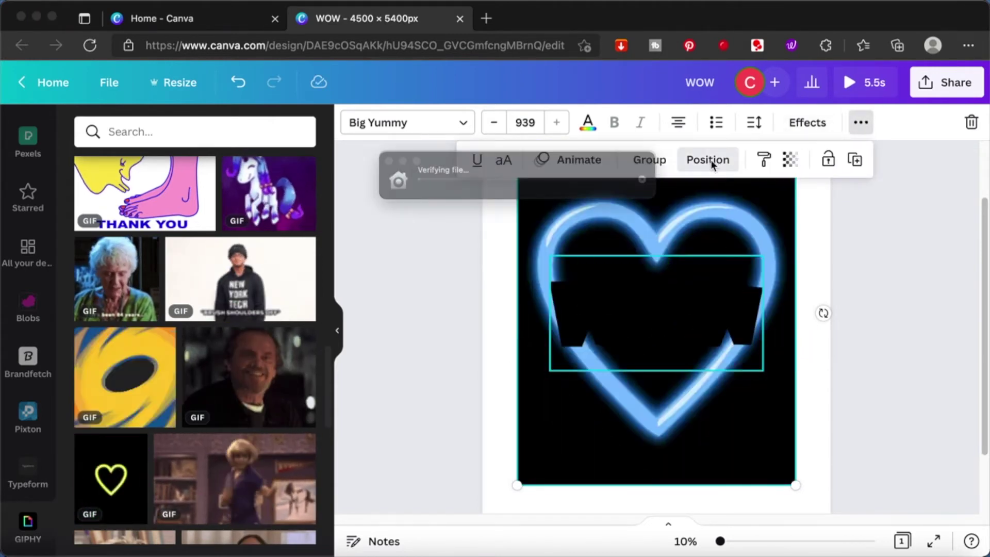
pyautogui.click(710, 161)
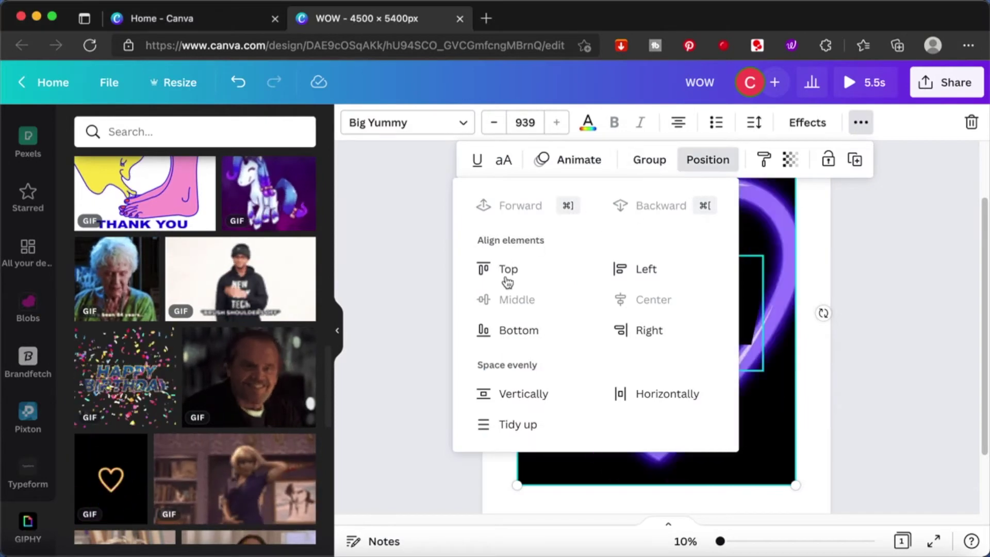
pyautogui.click(885, 255)
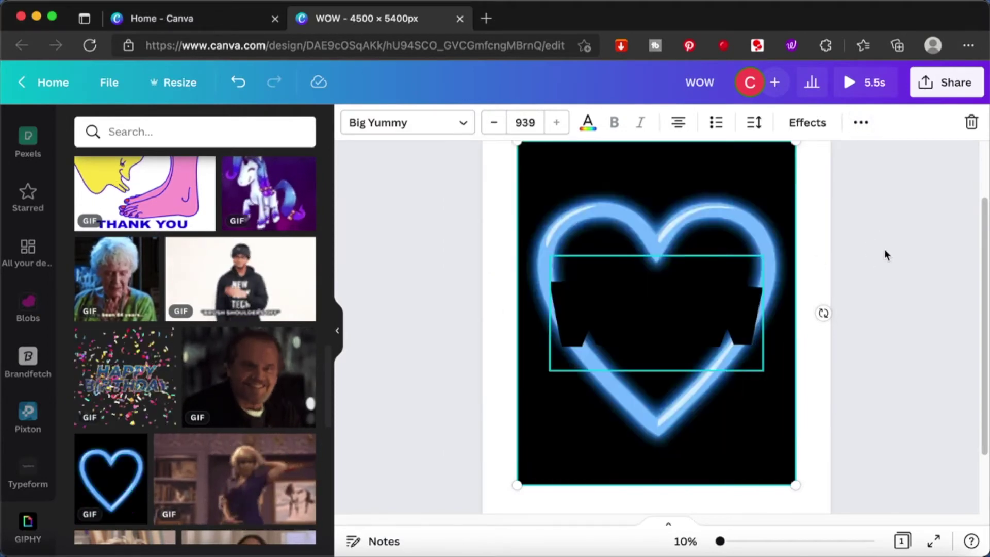
pyautogui.moveTo(714, 230); pyautogui.dragTo(713, 283)
pyautogui.press('super+z')
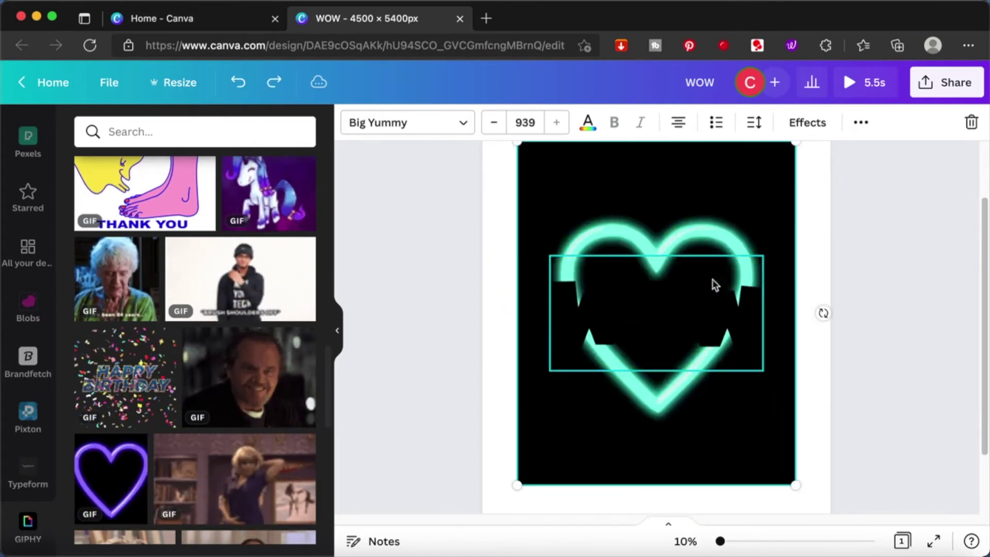
# Bring the heart GIF one layer forward, then undo to remove the GIF.
pyautogui.click(870, 222)
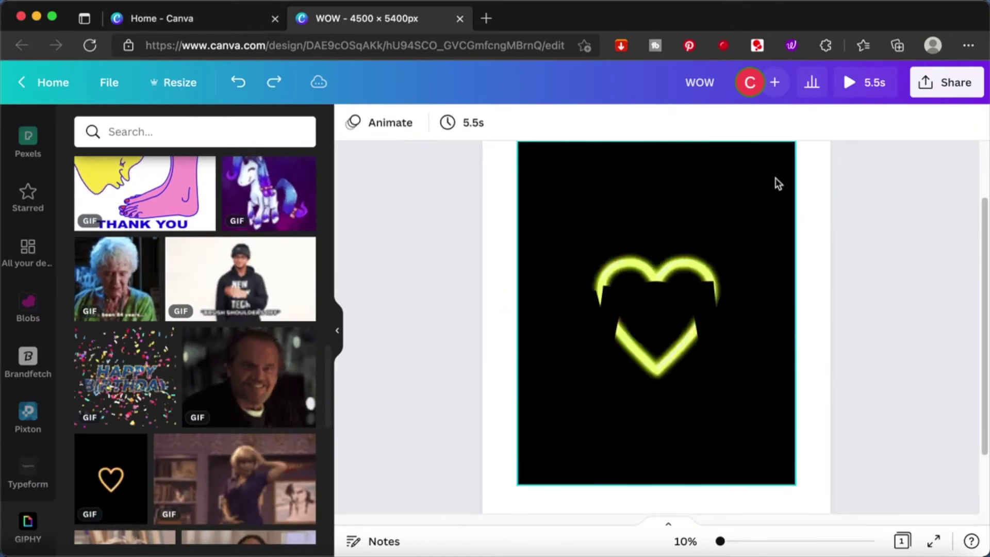
pyautogui.click(775, 184)
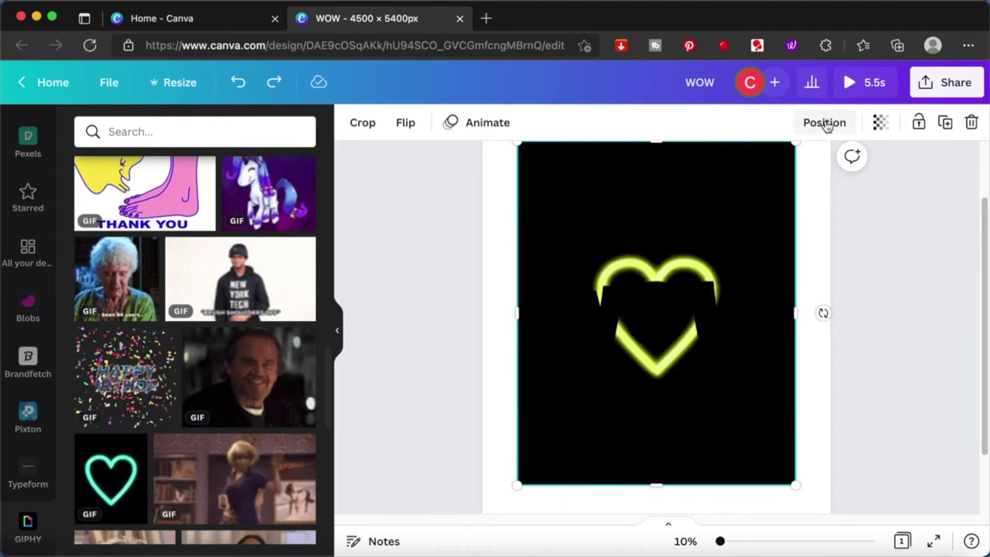
pyautogui.click(824, 122)
pyautogui.click(638, 171)
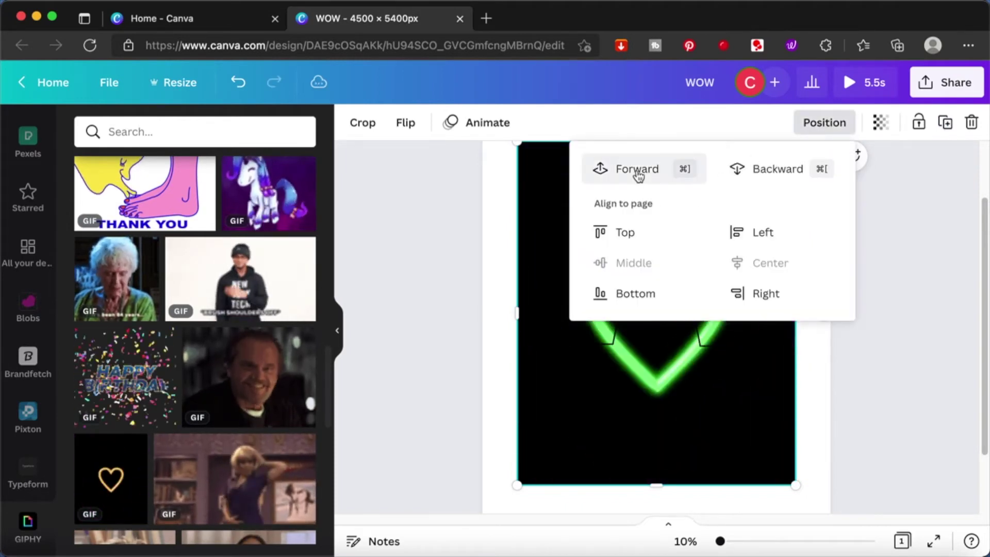
pyautogui.click(883, 307)
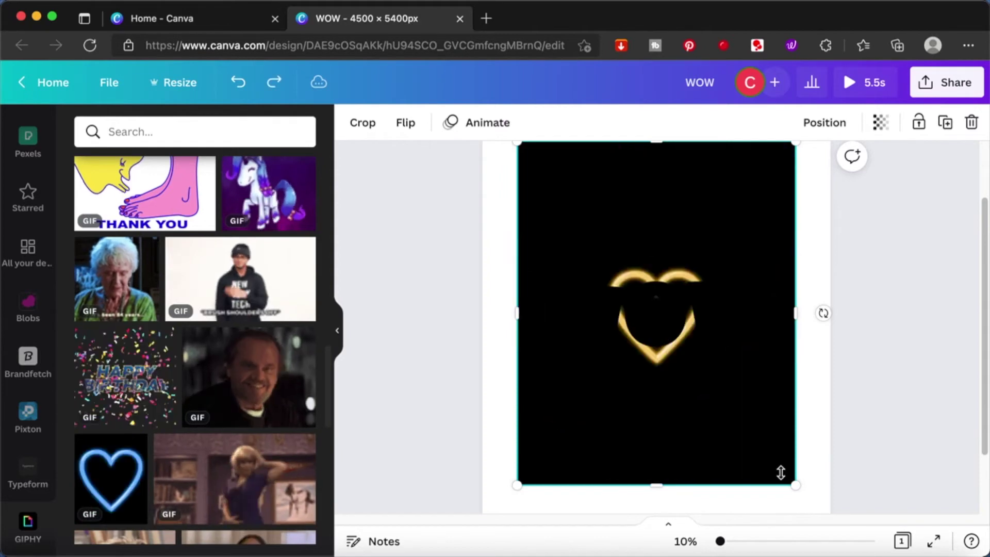
pyautogui.press('super+z')
pyautogui.press('super+z')
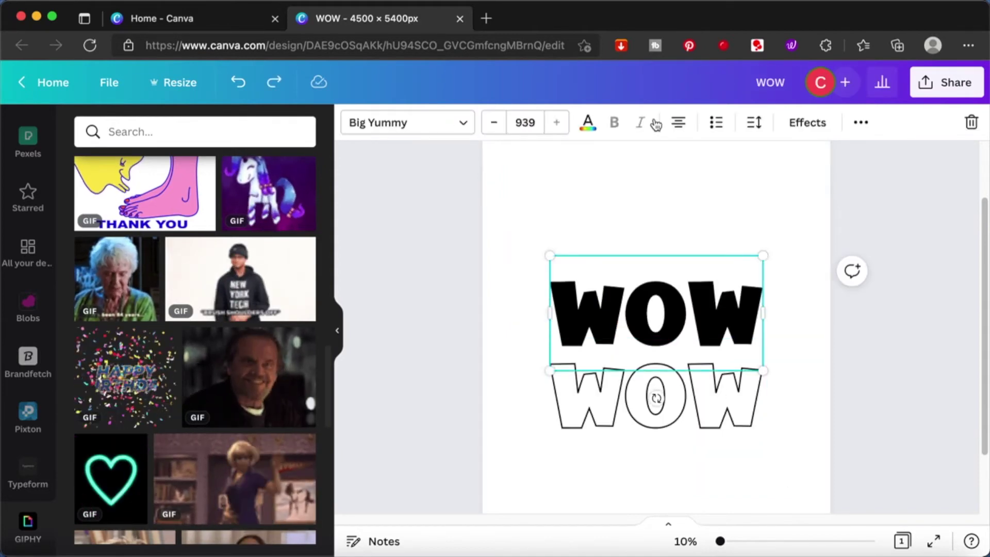
# Colour the WOW text light blue and realign the hollow outline over the solid WOW.
pyautogui.click(588, 127)
pyautogui.scroll(-4, 143, 388)
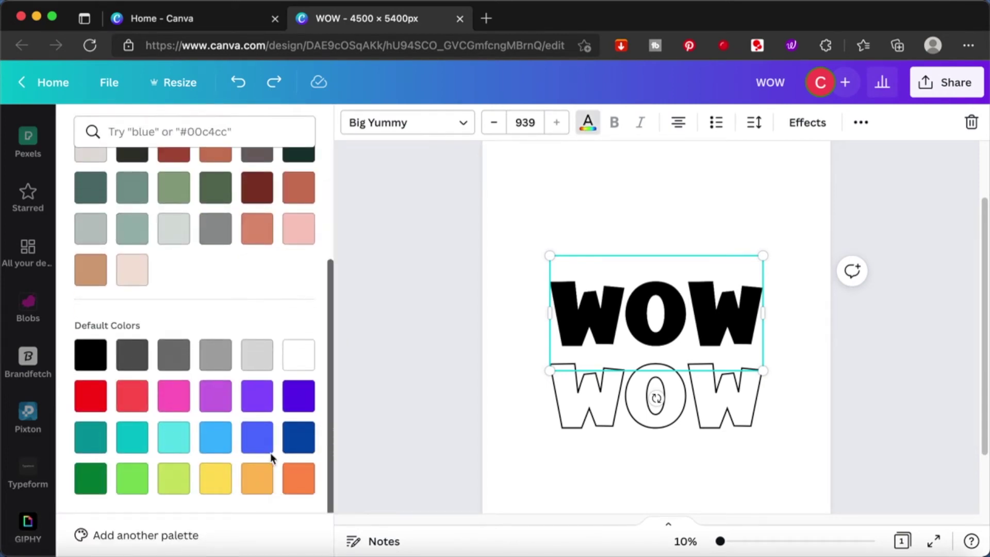
pyautogui.click(218, 445)
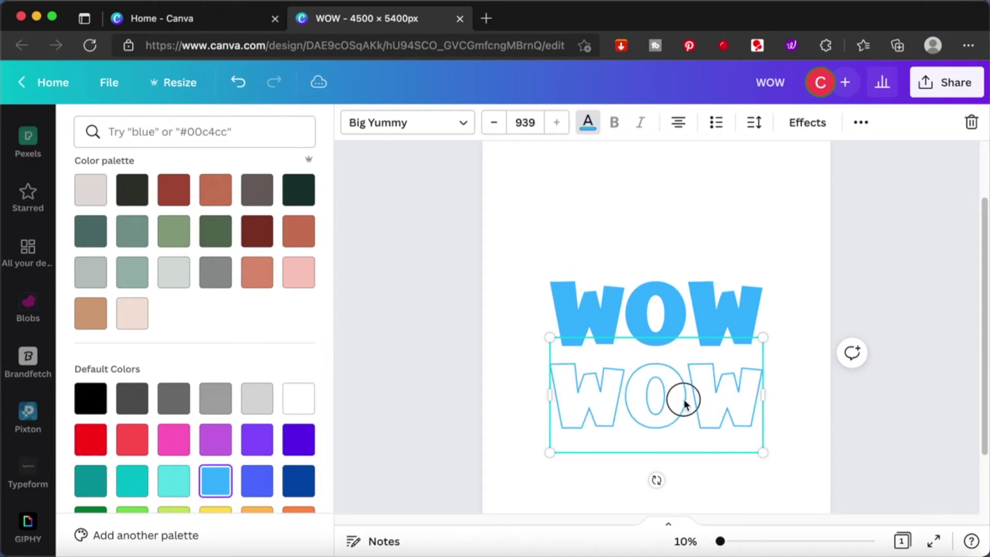
pyautogui.moveTo(682, 301); pyautogui.dragTo(681, 320)
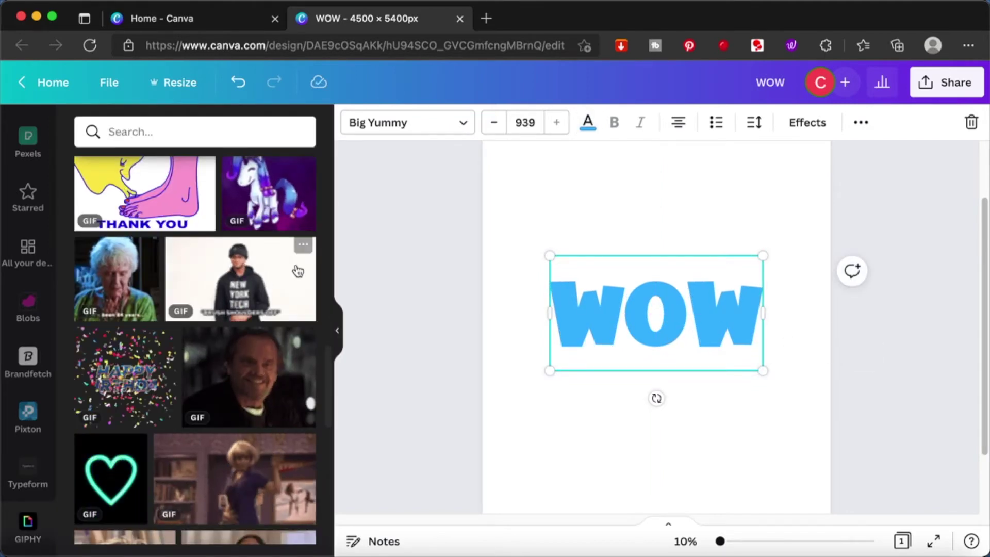
# Add the neon heart GIF and move it forward one layer, between the solid and hollow WOW.
pyautogui.click(96, 496)
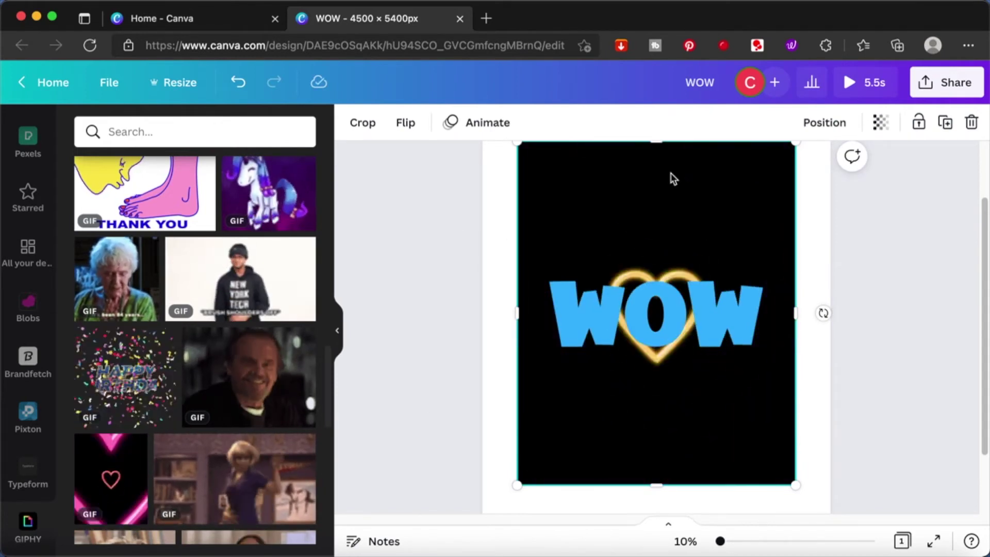
pyautogui.click(825, 123)
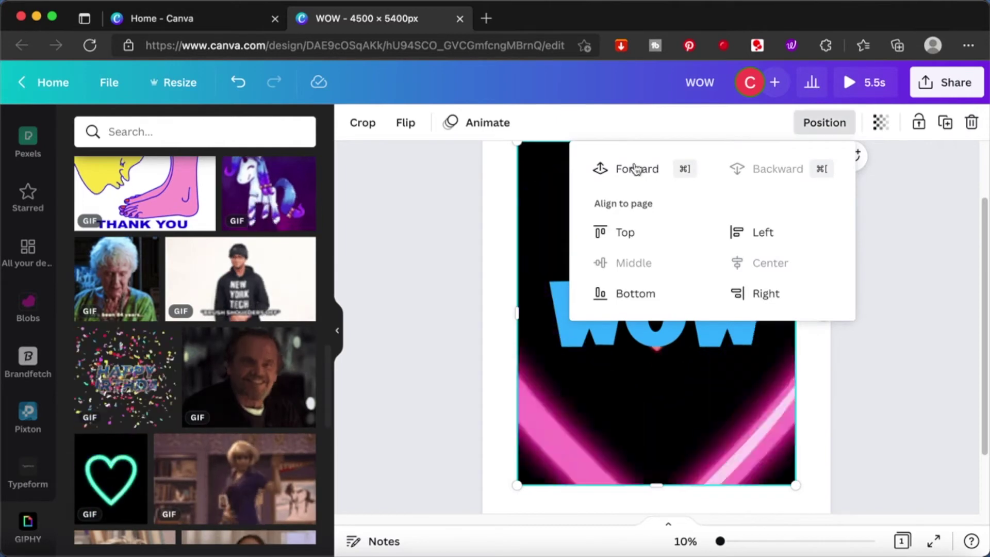
pyautogui.click(636, 169)
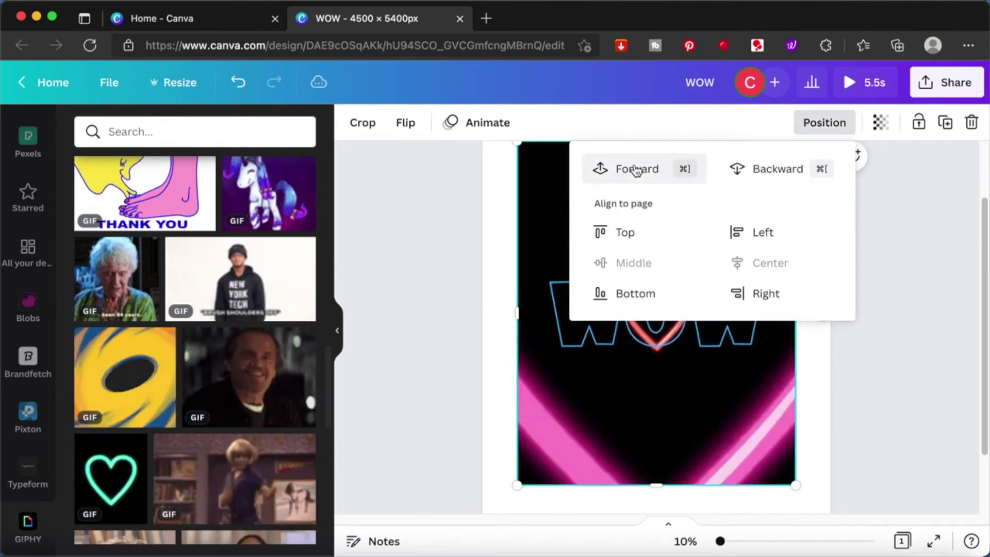
pyautogui.click(871, 314)
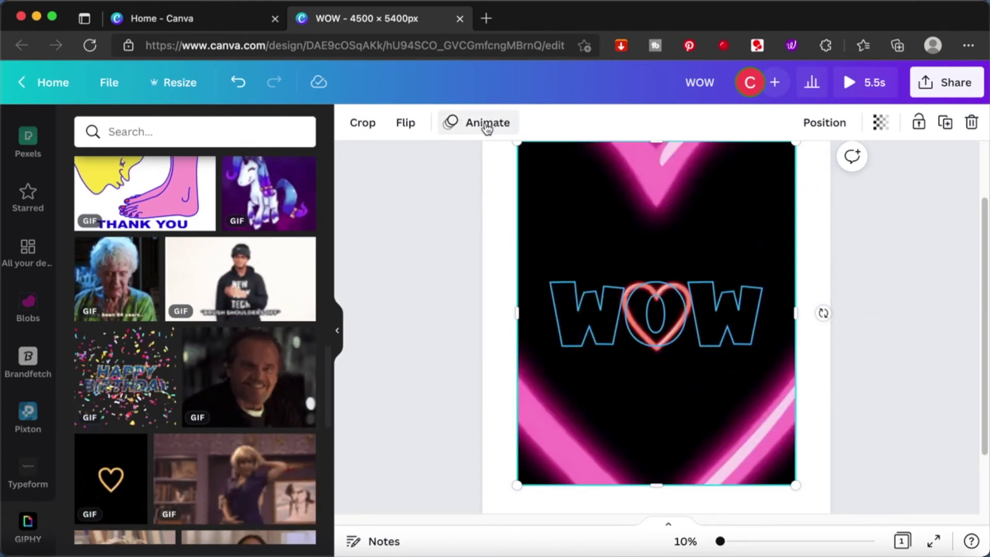
pyautogui.click(429, 246)
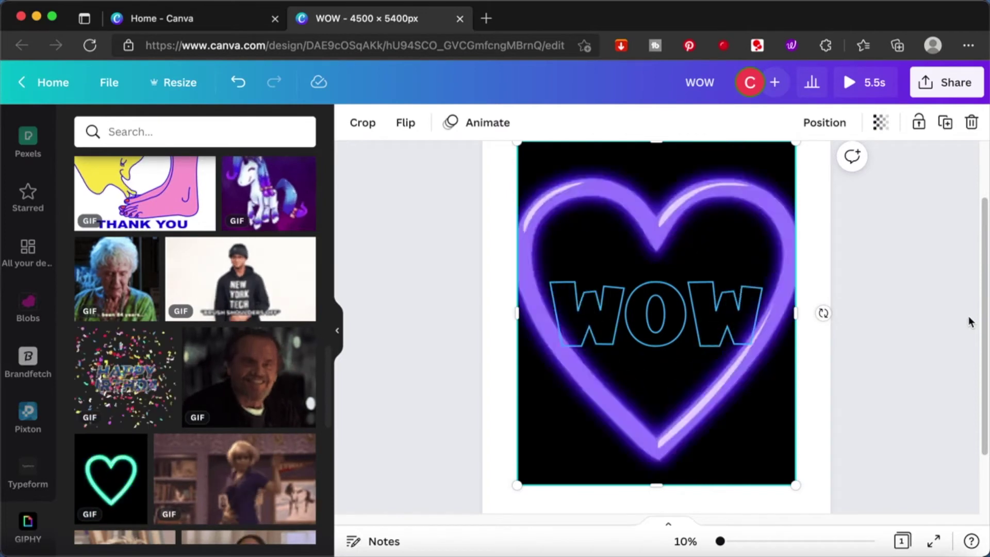
pyautogui.scroll(-2, 970, 322)
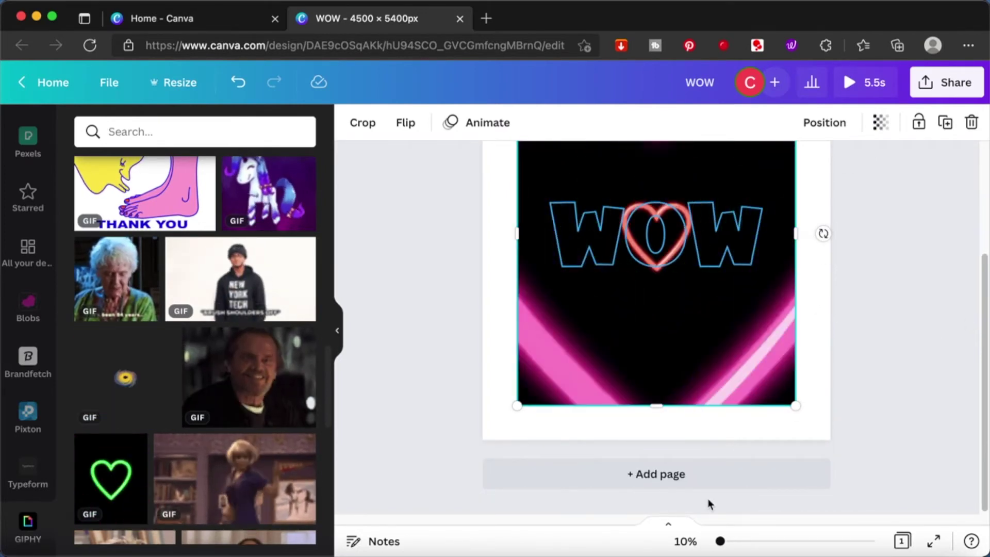
# Add a second page and copy the blue WOW text from page 1 onto it.
pyautogui.click(686, 476)
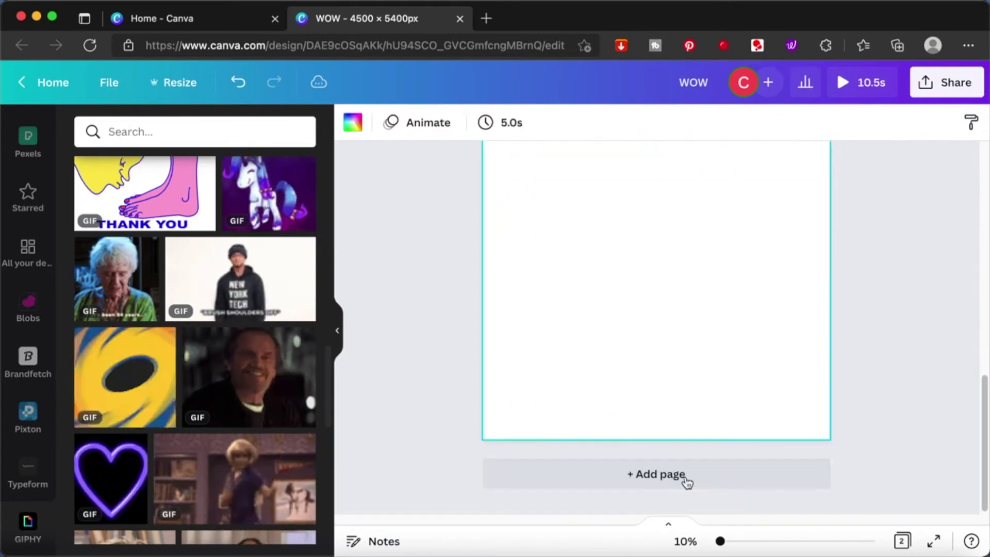
pyautogui.scroll(7, 688, 482)
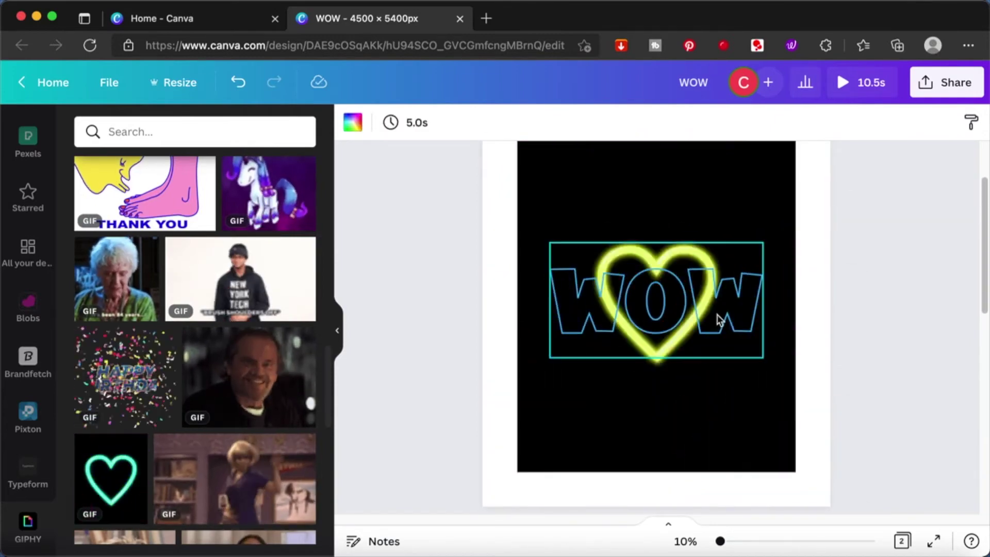
pyautogui.click(720, 320)
pyautogui.scroll(-6, 720, 319)
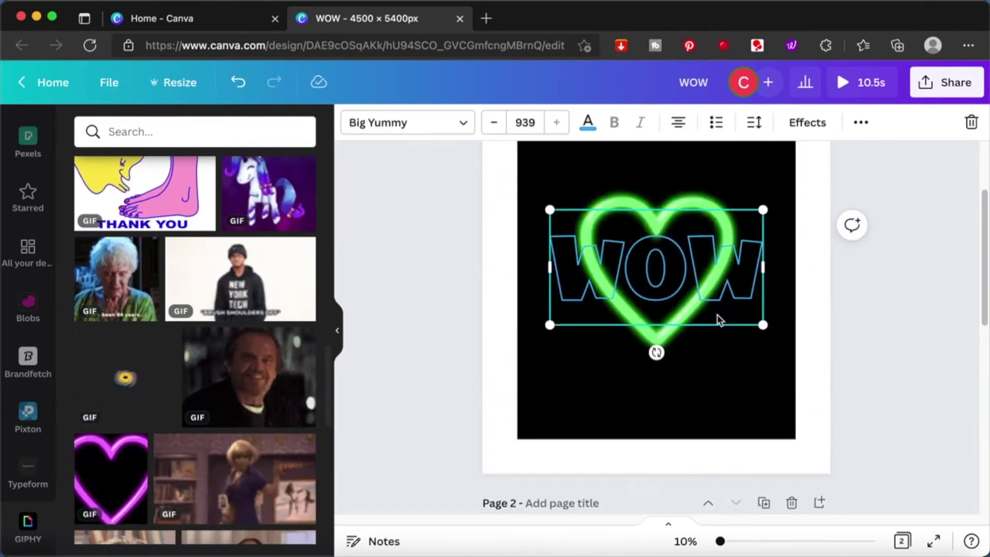
pyautogui.scroll(-1, 720, 320)
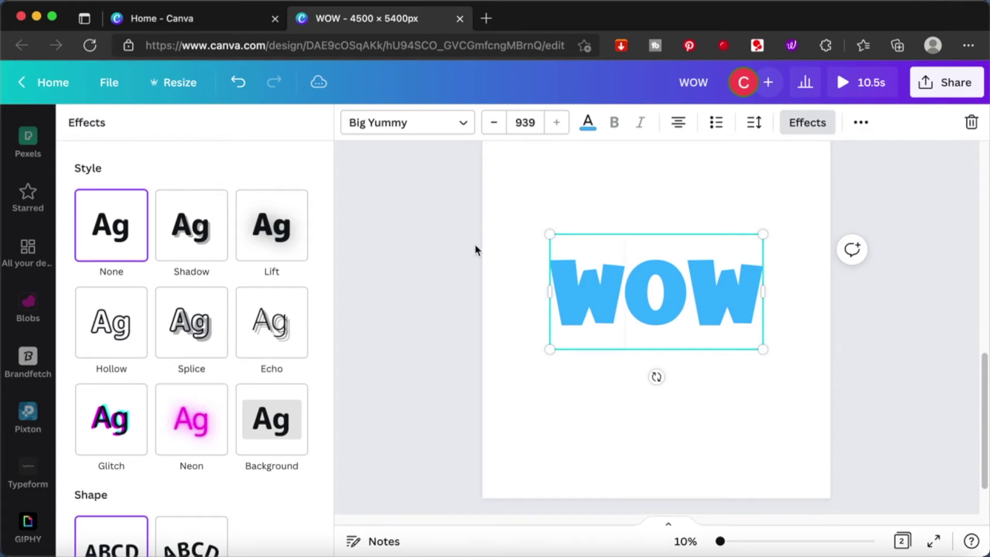
pyautogui.doubleClick(597, 298)
# Send the WOW copy to the back and drag it lower on page 2.
pyautogui.moveTo(470, 245); pyautogui.dragTo(512, 282)
pyautogui.click(577, 304)
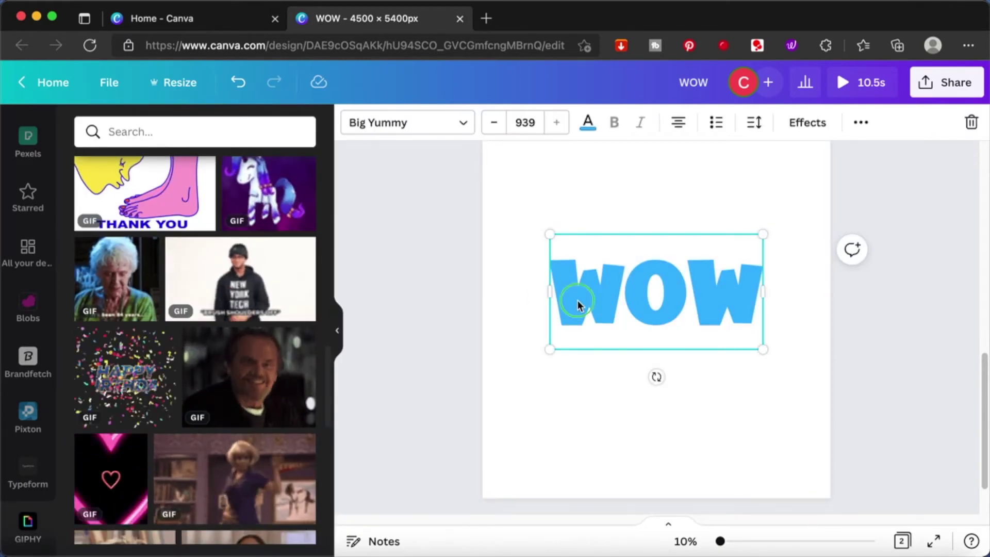
pyautogui.rightClick(578, 303)
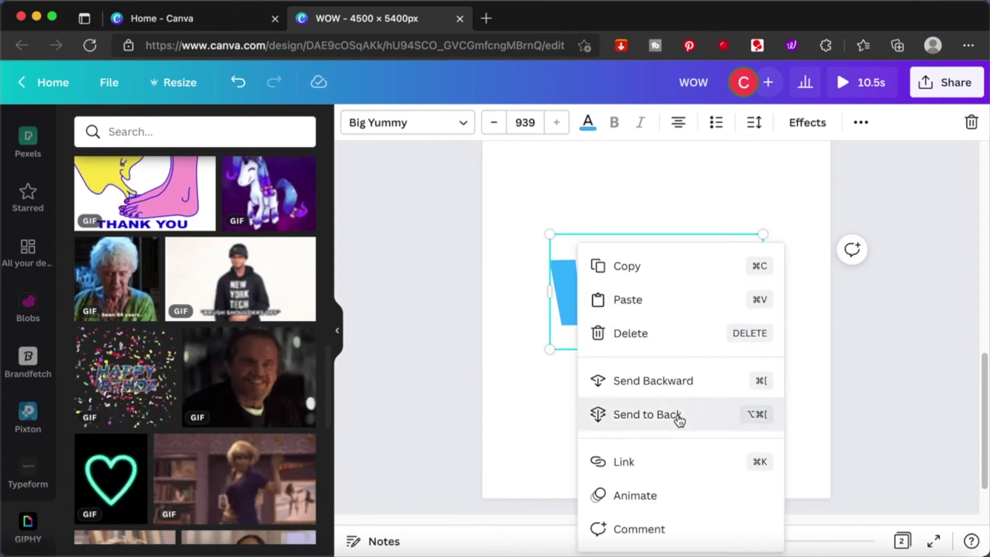
pyautogui.click(678, 415)
pyautogui.click(595, 309)
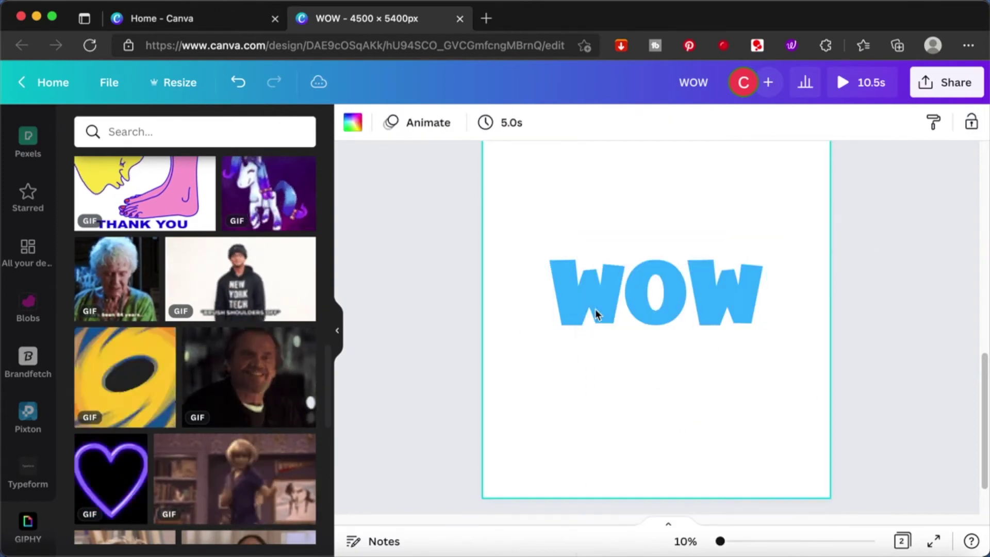
pyautogui.moveTo(641, 294); pyautogui.dragTo(642, 343)
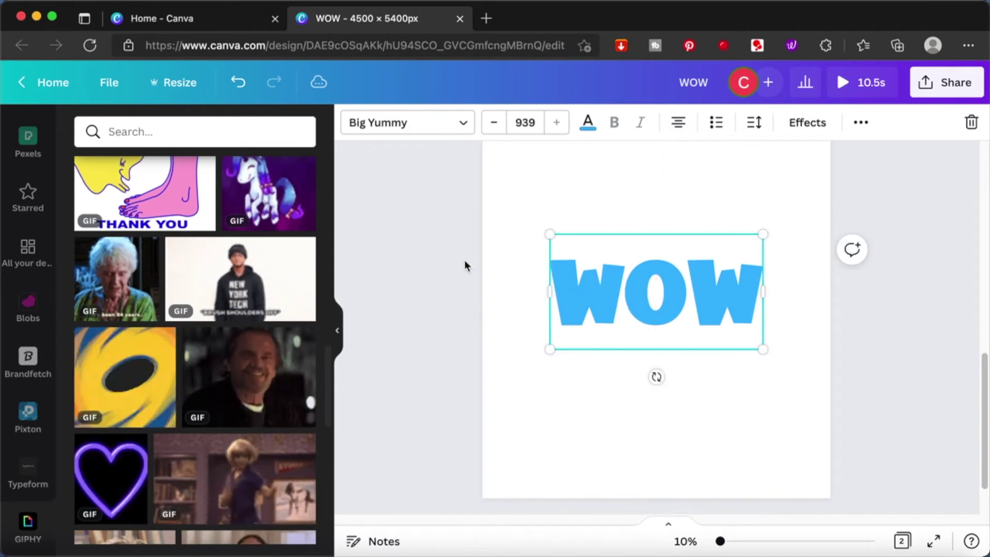
# Add the red-dress woman GIF, move it forward above the solid WOW, and resize its left edge.
pyautogui.click(436, 263)
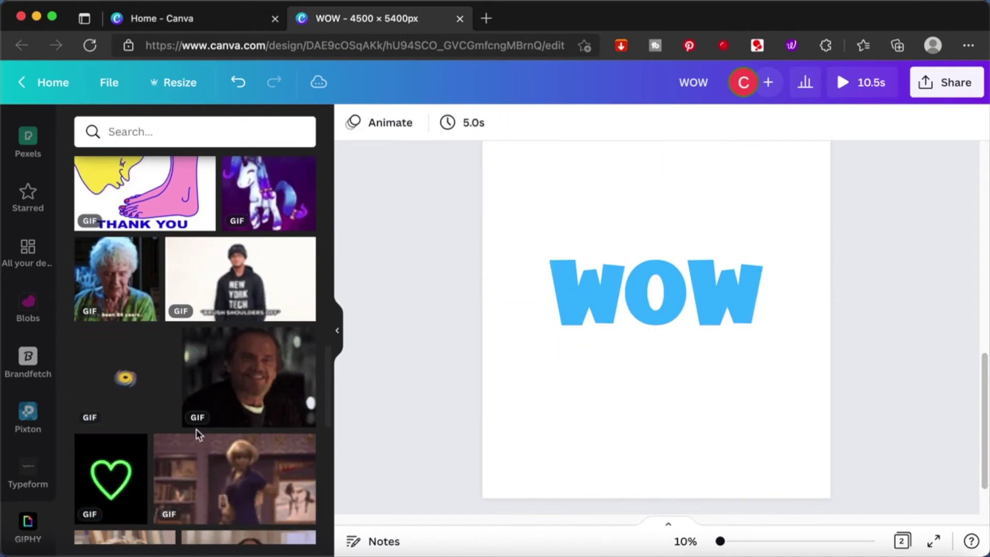
pyautogui.scroll(-4, 212, 433)
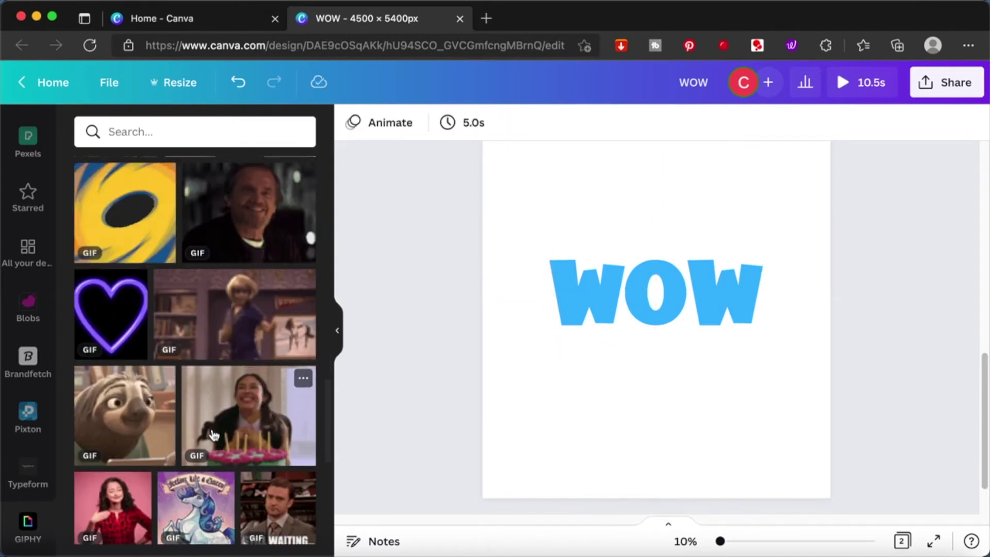
pyautogui.scroll(-3, 213, 433)
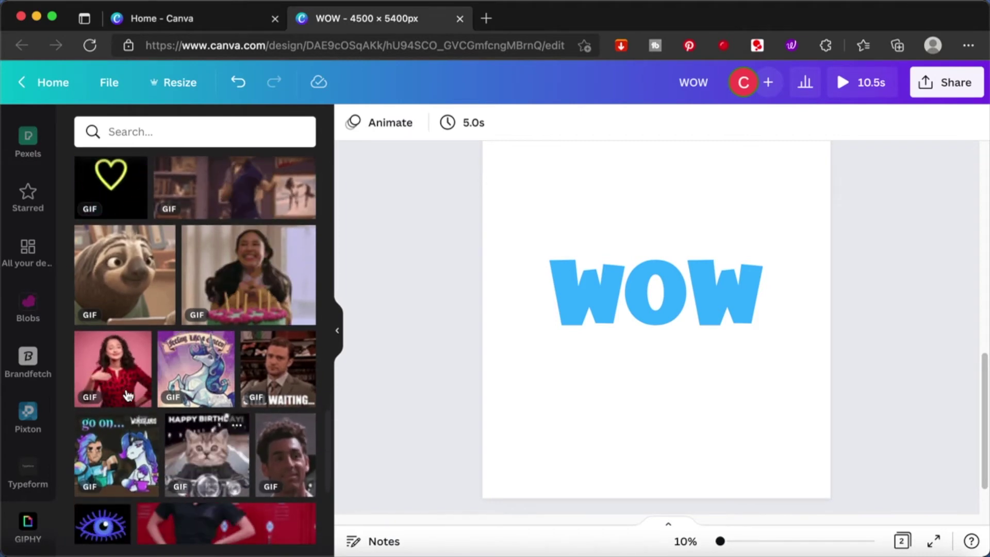
pyautogui.click(117, 387)
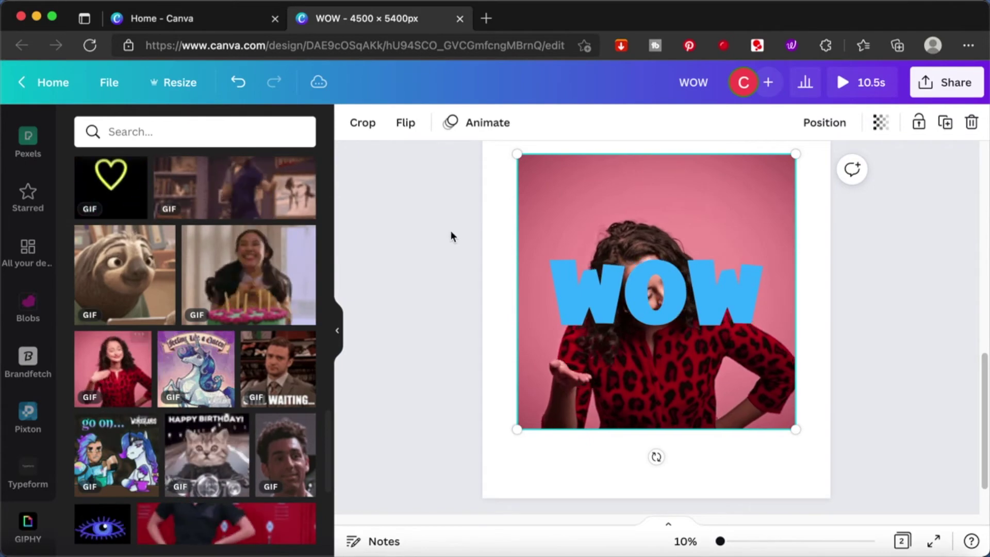
pyautogui.click(826, 123)
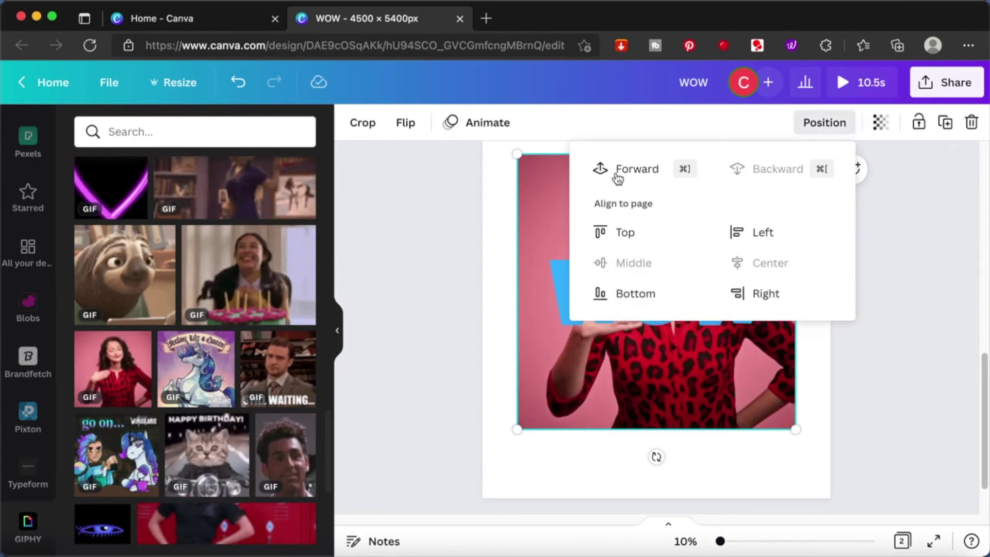
pyautogui.click(632, 169)
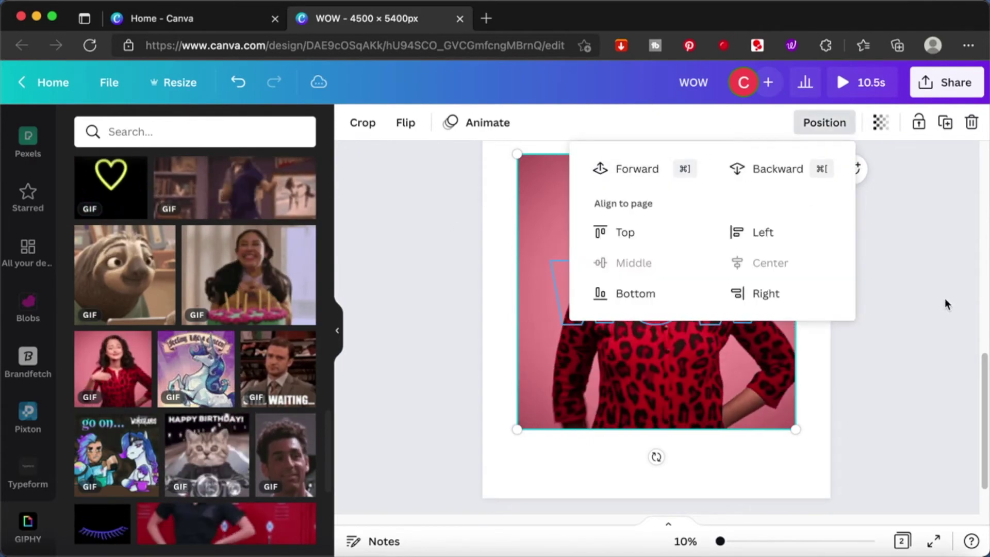
pyautogui.press('Escape')
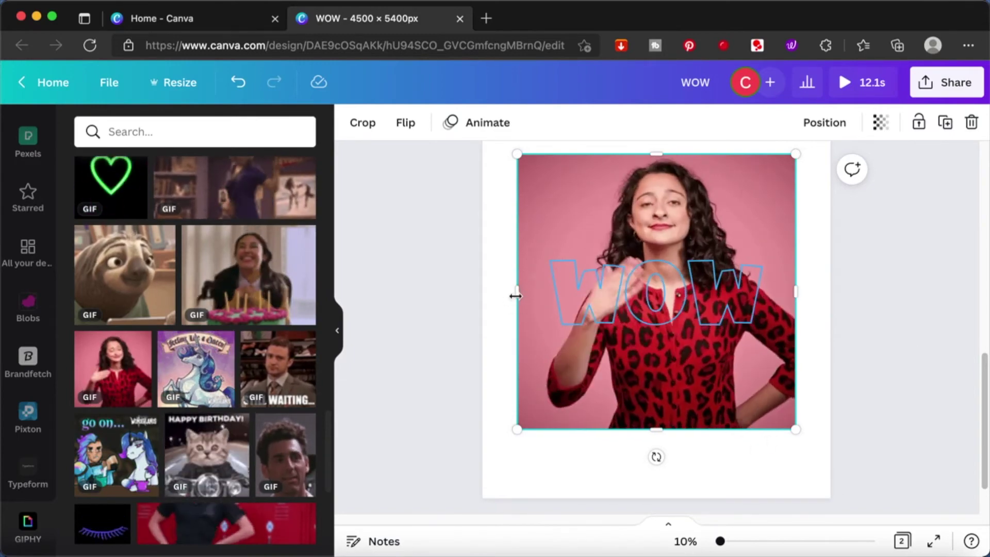
pyautogui.moveTo(517, 292)
pyautogui.mouseDown()
pyautogui.moveTo(586, 293)
pyautogui.moveTo(515, 303)
pyautogui.mouseUp()
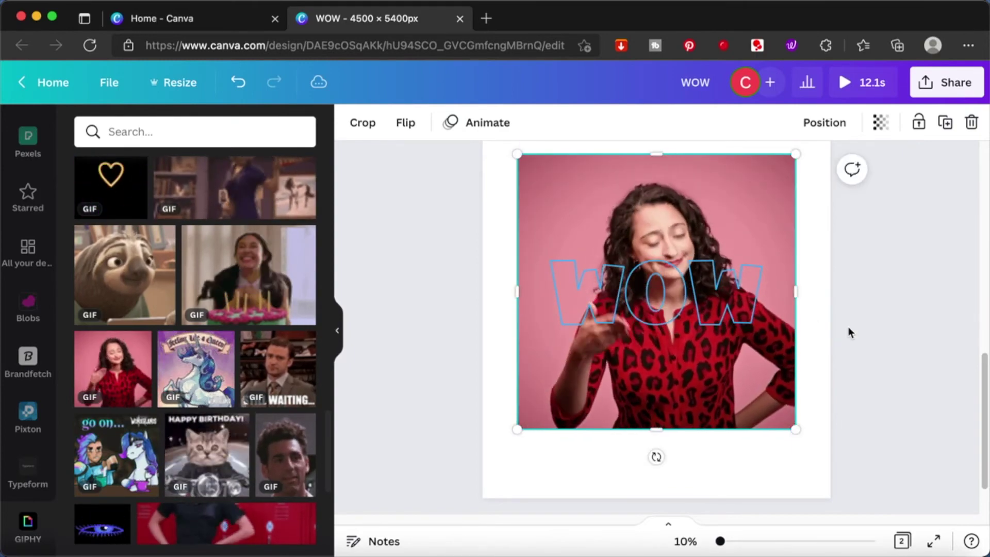
# Scroll down to the new blank third page of the design.
pyautogui.click(848, 326)
pyautogui.scroll(-1, 848, 327)
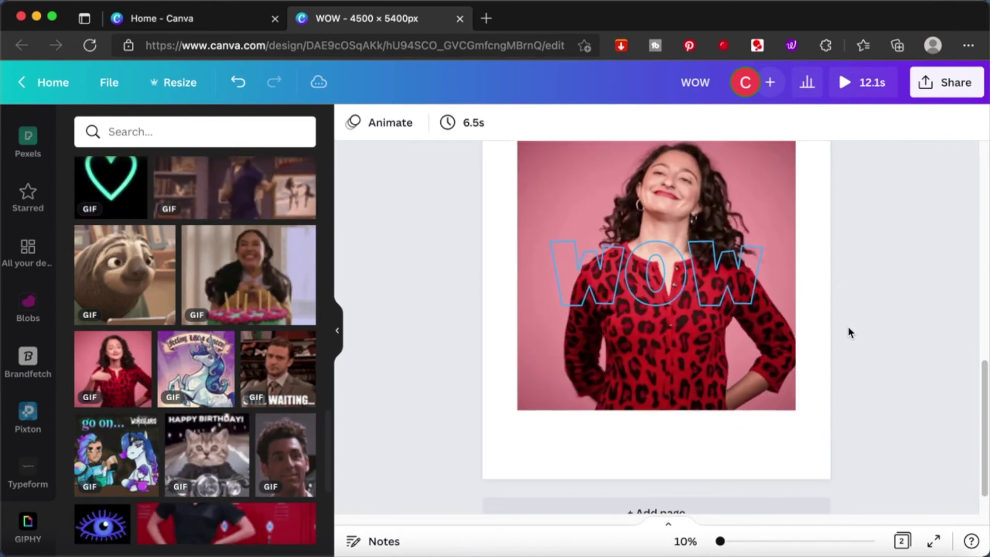
pyautogui.scroll(-1, 825, 325)
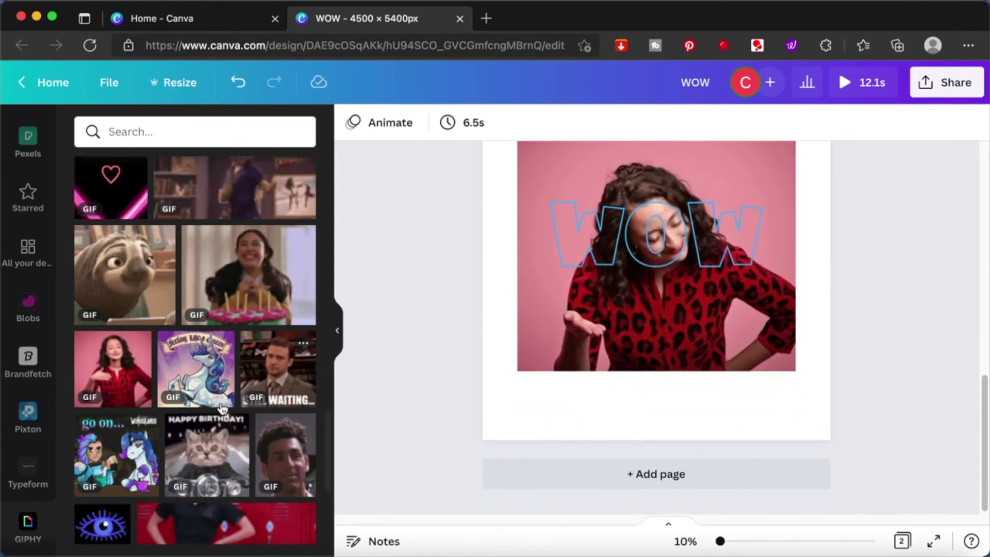
pyautogui.scroll(-5, 223, 408)
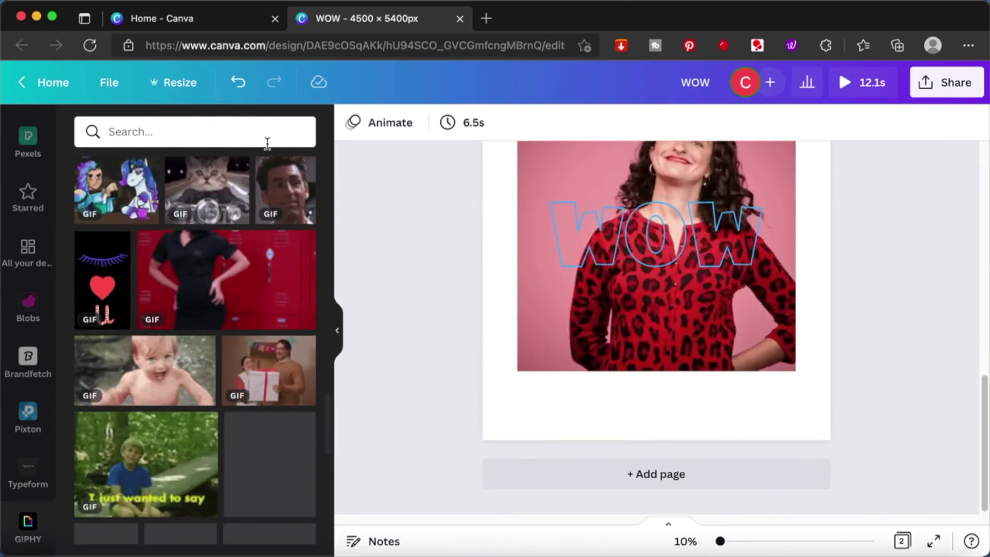
pyautogui.scroll(-10, 234, 236)
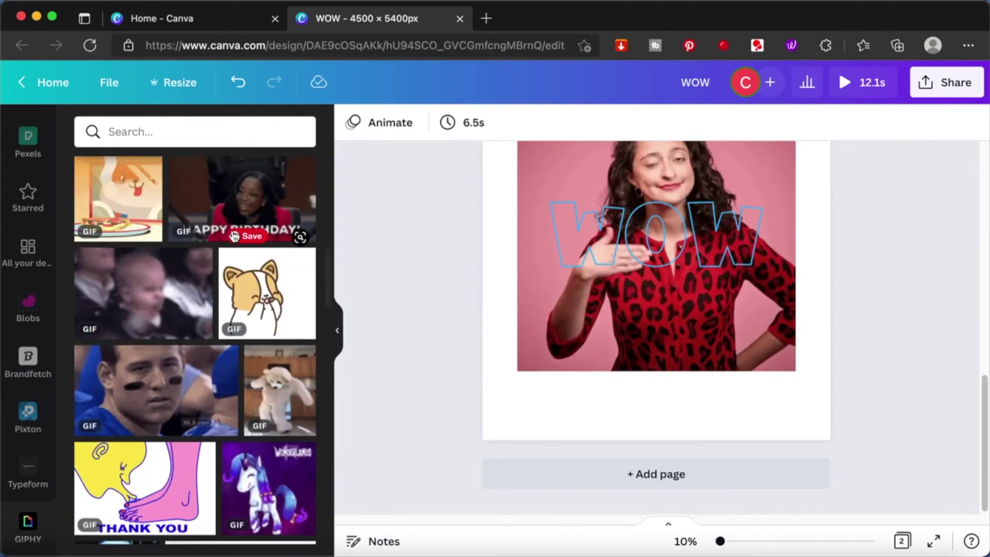
# Search GIPHY for 'cat' and browse through the GIF results.
pyautogui.click(212, 130)
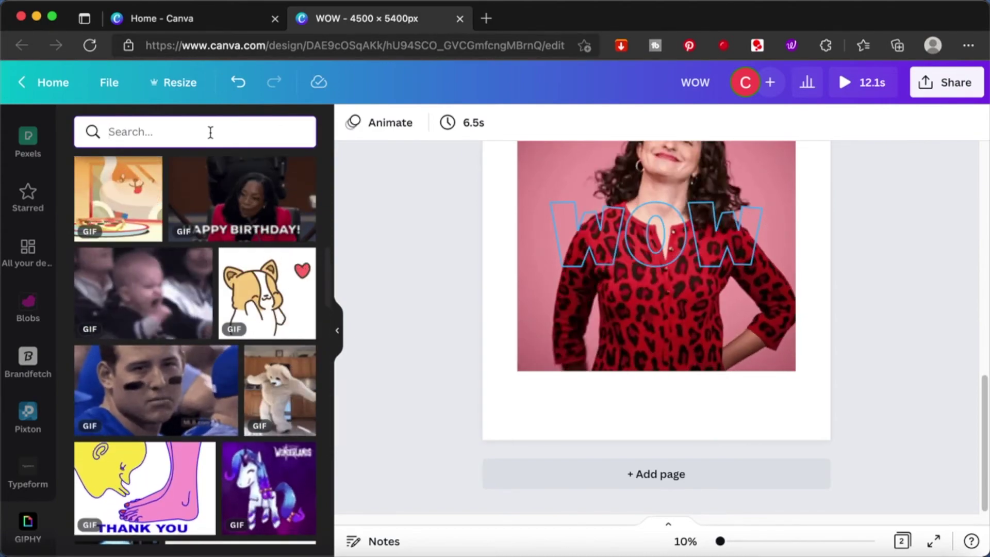
pyautogui.write('cat')
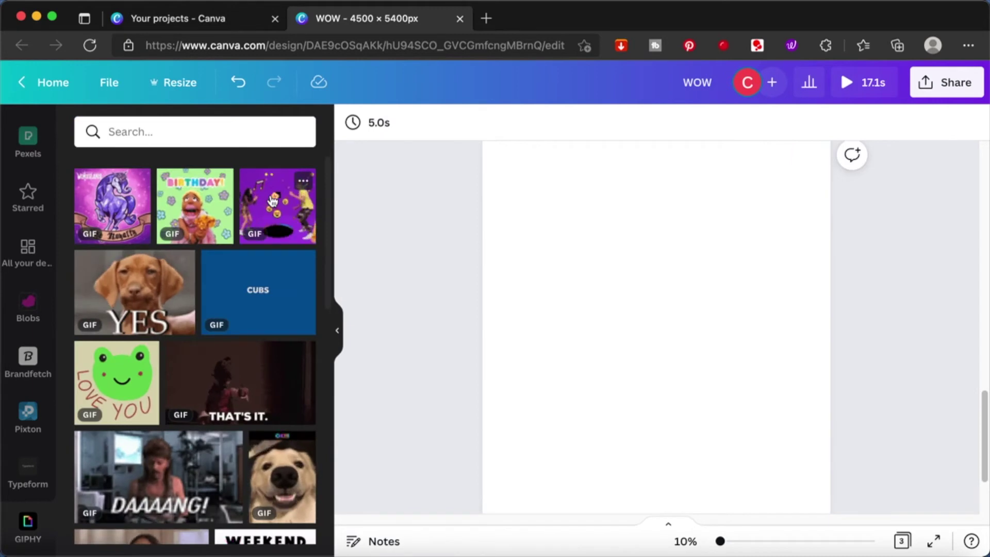
pyautogui.scroll(-5, 237, 487)
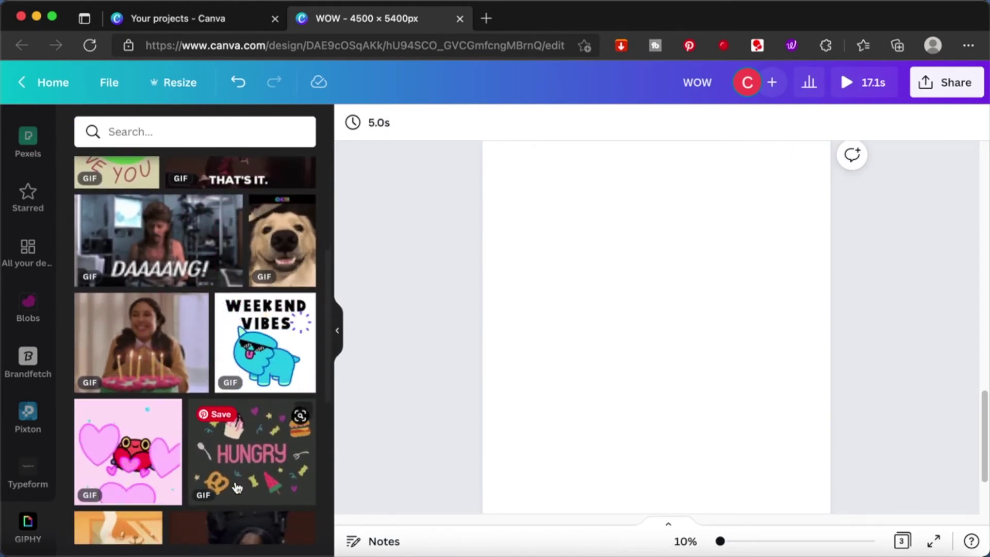
pyautogui.scroll(-4, 237, 487)
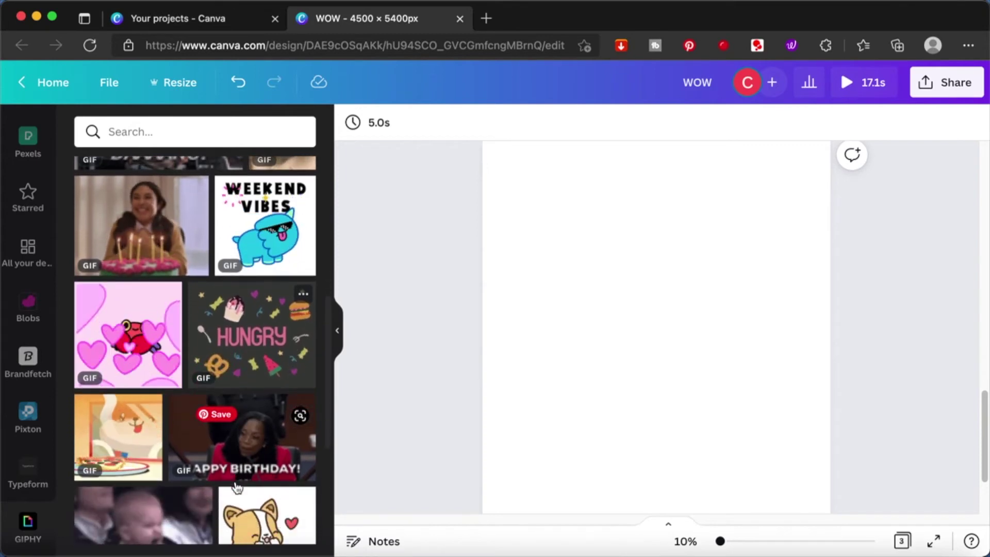
pyautogui.scroll(-4, 237, 487)
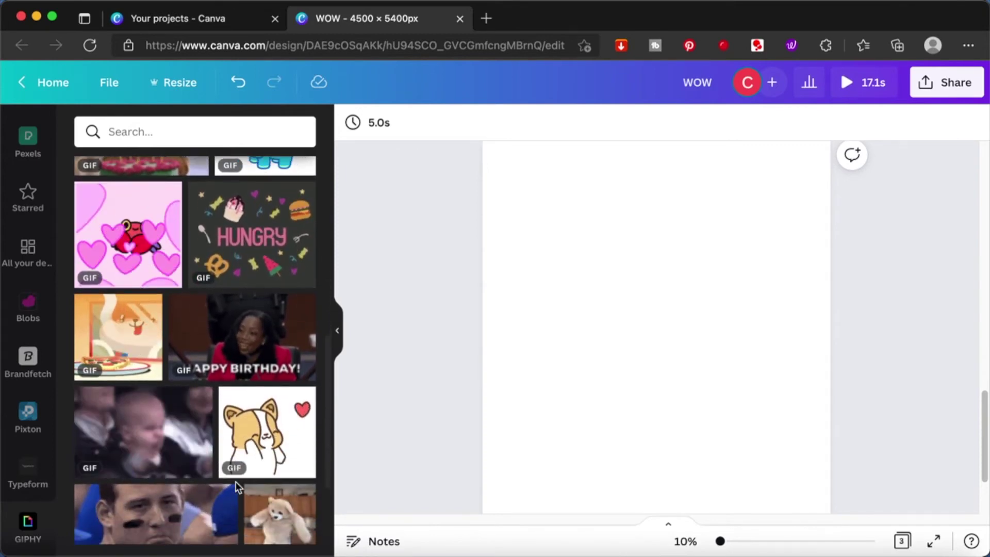
pyautogui.scroll(-12, 236, 484)
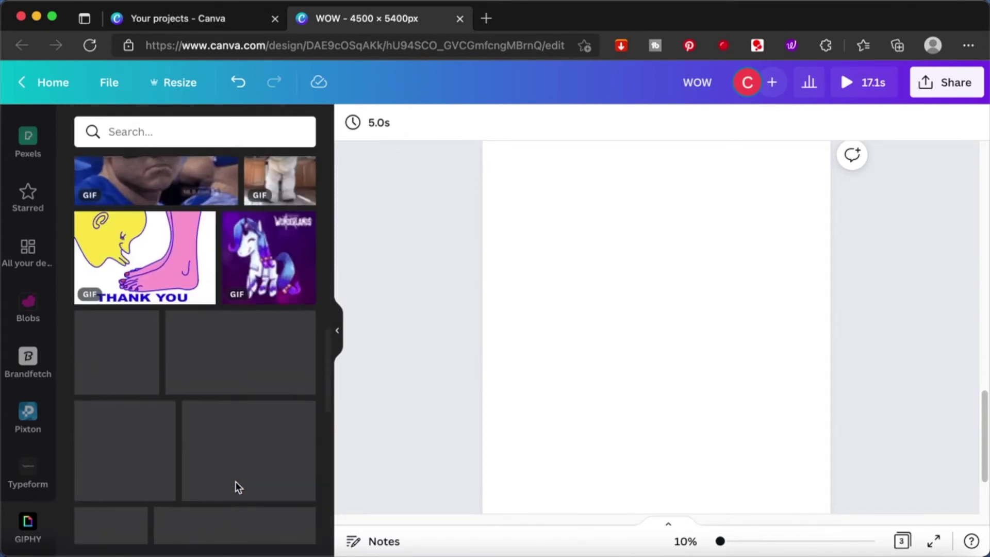
pyautogui.scroll(-5, 236, 487)
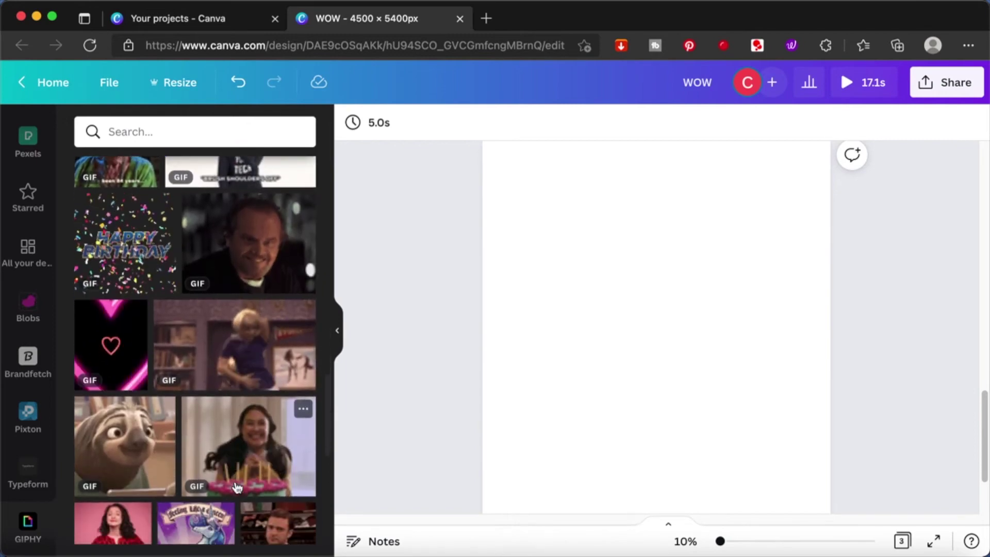
pyautogui.scroll(-8, 237, 487)
pyautogui.scroll(-8, 237, 487)
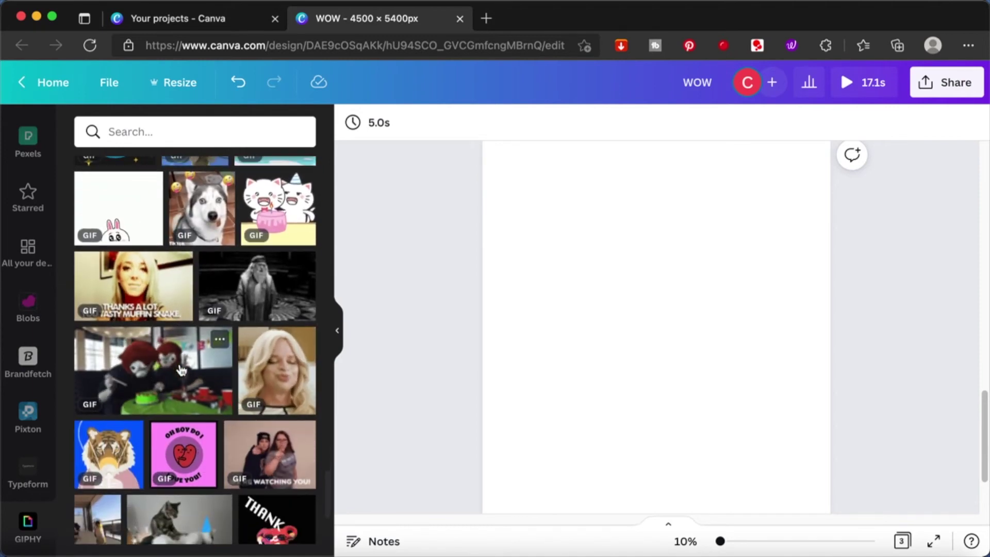
# Add the cat birthday GIF to page 3.
pyautogui.click(281, 208)
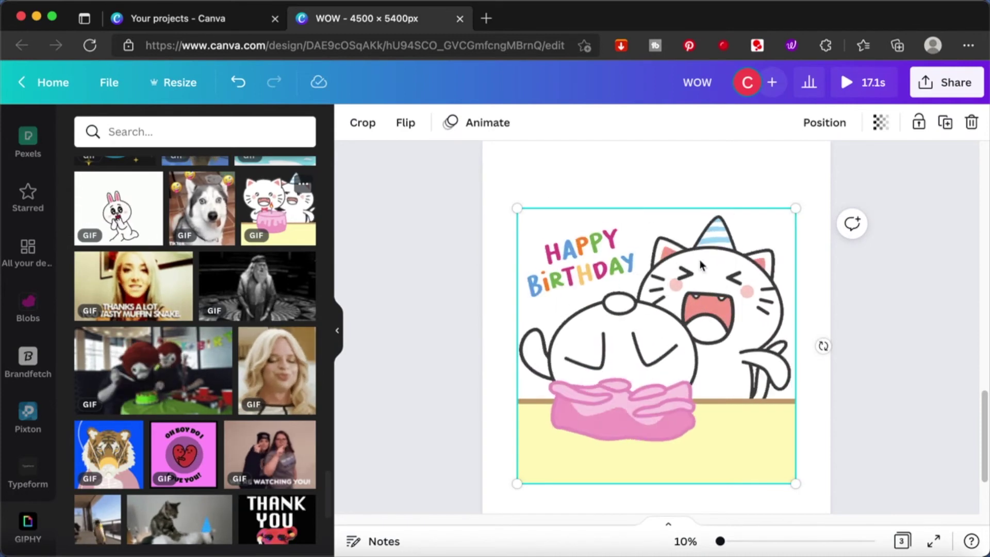
pyautogui.click(845, 307)
pyautogui.scroll(3, 846, 307)
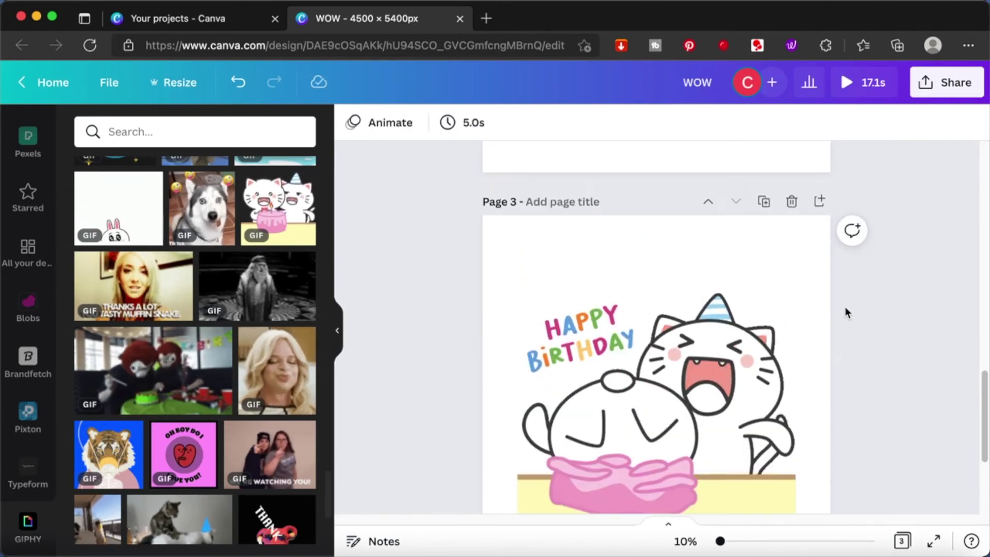
pyautogui.scroll(5, 846, 307)
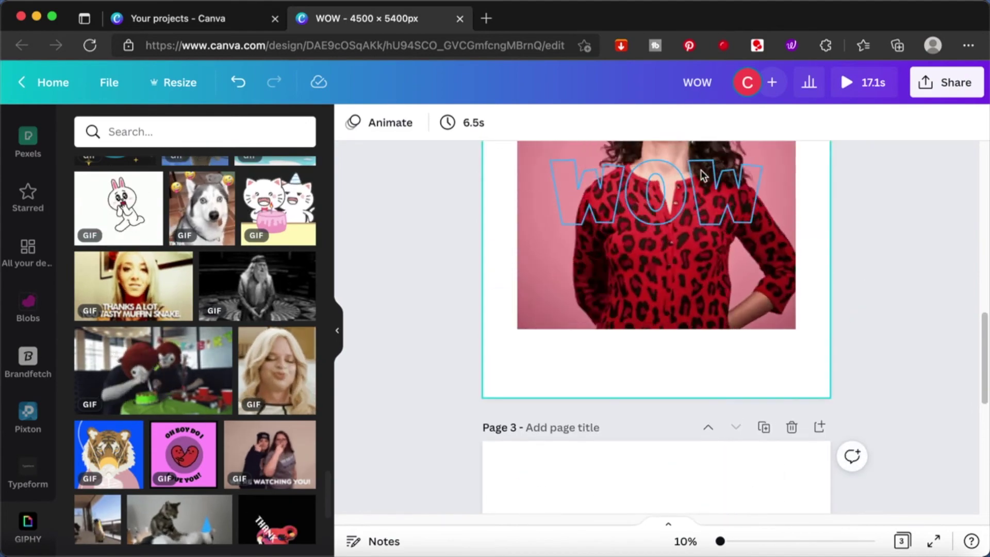
# Copy the outlined WOW from page 2 and paste it over the cats' faces on page 3.
pyautogui.click(707, 178)
pyautogui.scroll(-4, 707, 178)
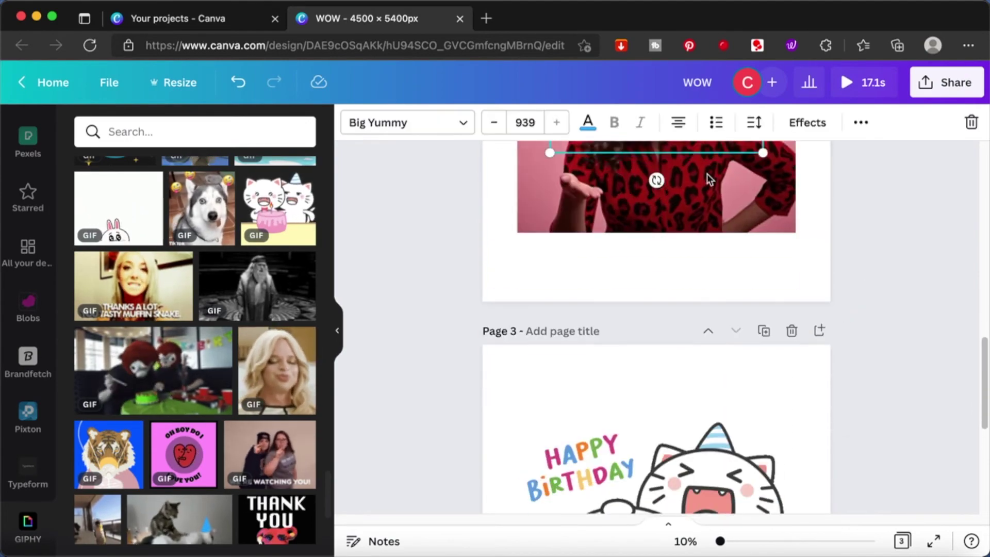
pyautogui.scroll(-3, 707, 174)
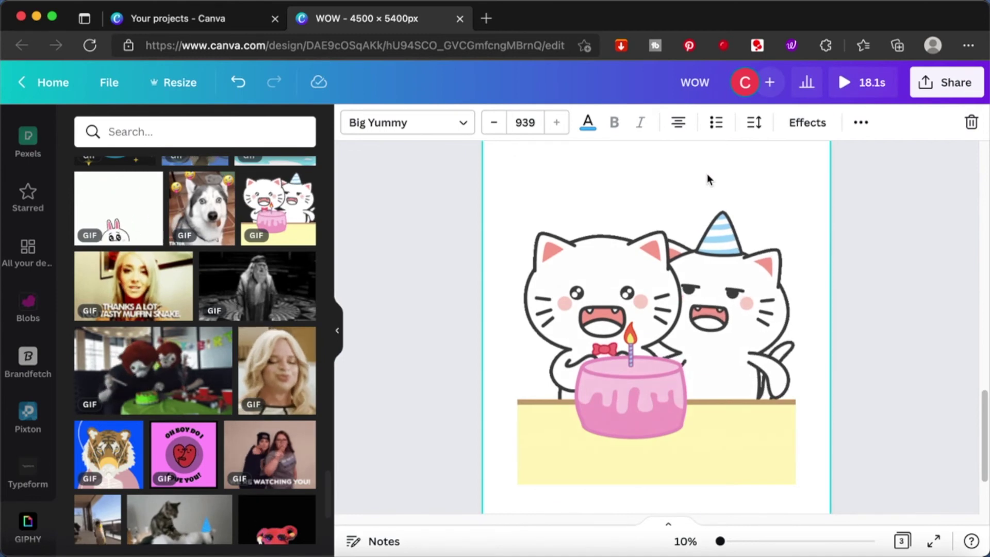
pyautogui.hotkey('ctrl', 'v')
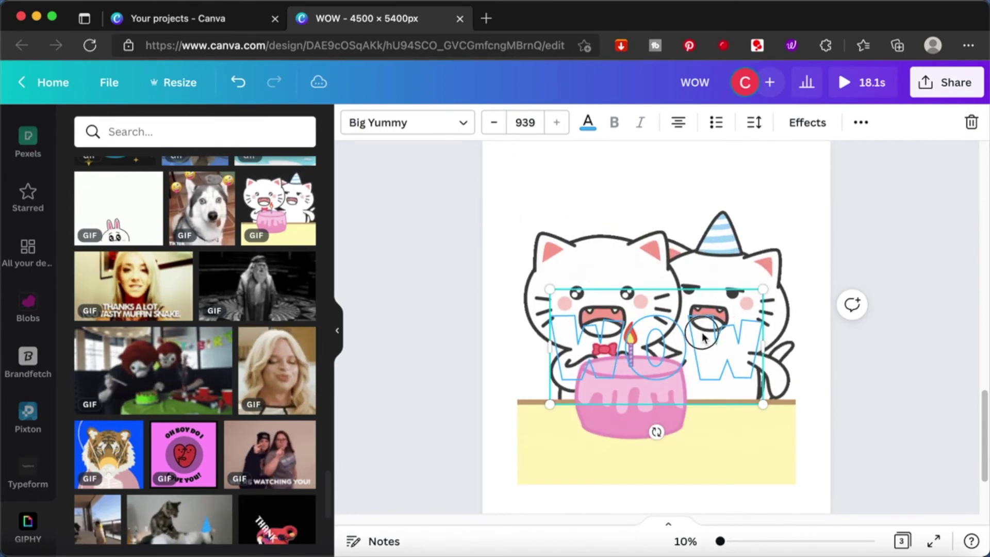
pyautogui.moveTo(702, 313); pyautogui.dragTo(689, 232)
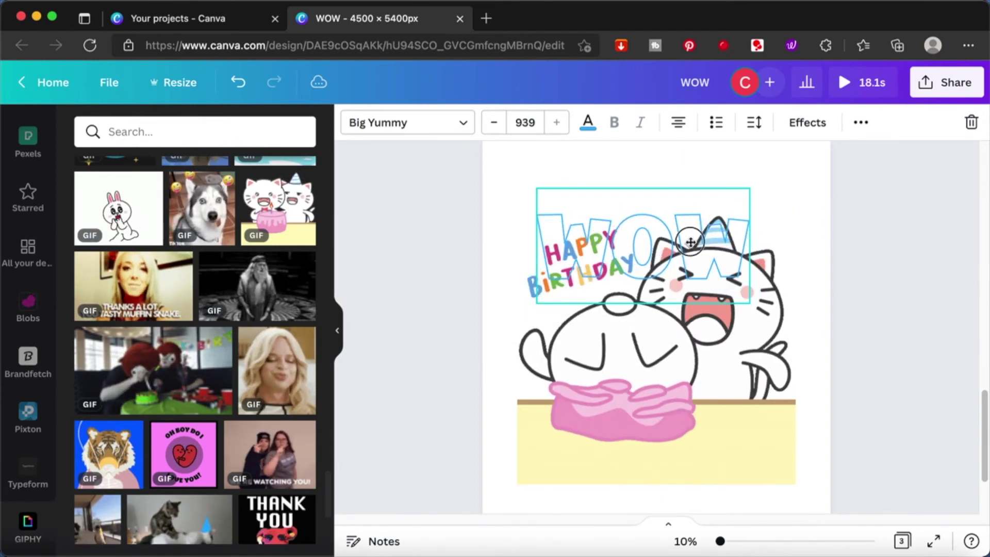
# Paste a second WOW copy stacked exactly over the first.
pyautogui.click(910, 234)
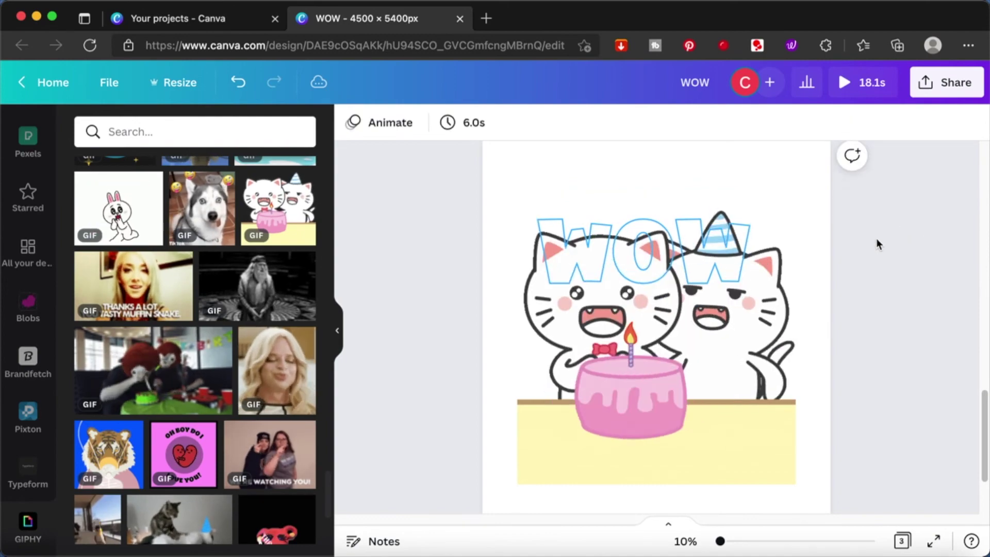
pyautogui.hotkey('ctrl', 'v')
pyautogui.moveTo(718, 345); pyautogui.dragTo(710, 264)
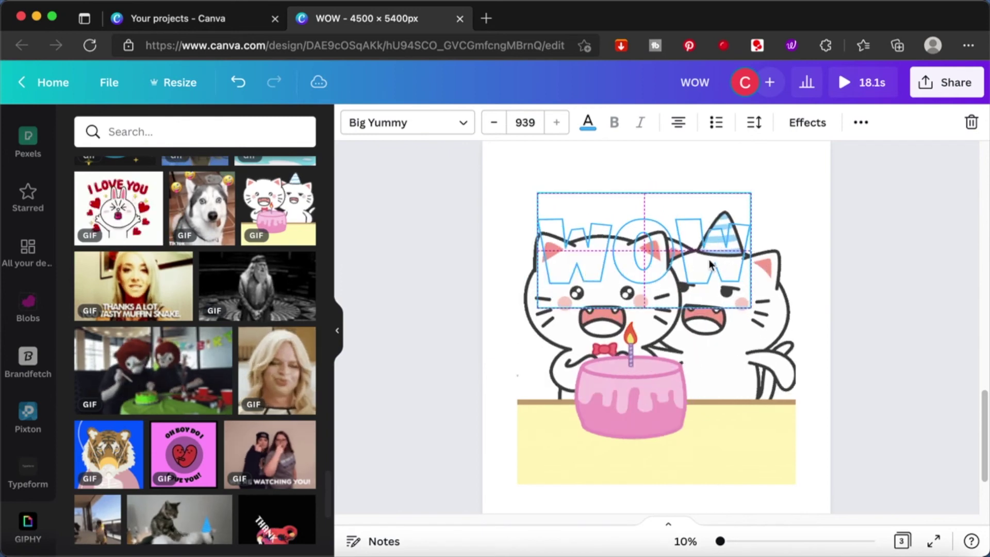
pyautogui.click(812, 122)
# Set the second WOW copy's effect to None and send it behind the cat GIF.
pyautogui.click(111, 226)
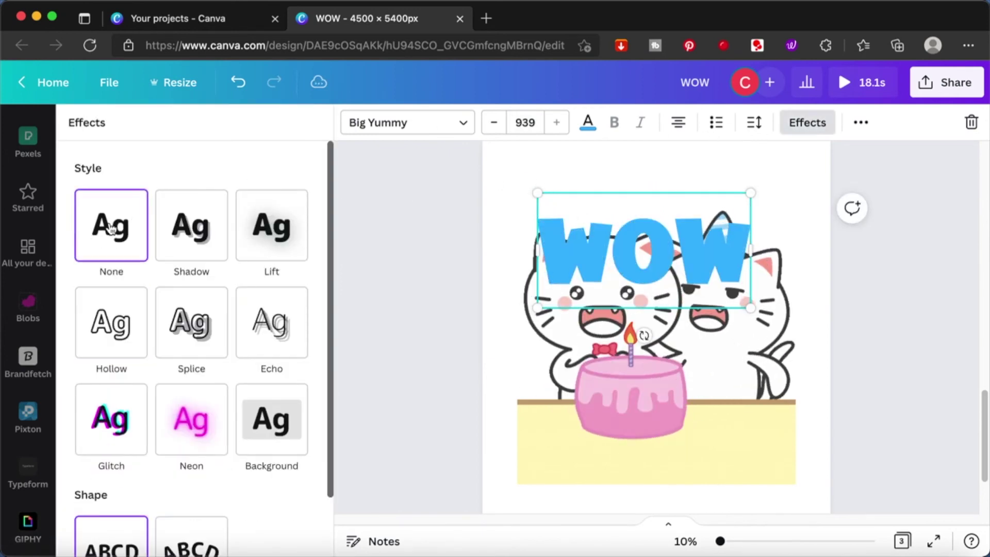
pyautogui.rightClick(590, 255)
pyautogui.click(703, 414)
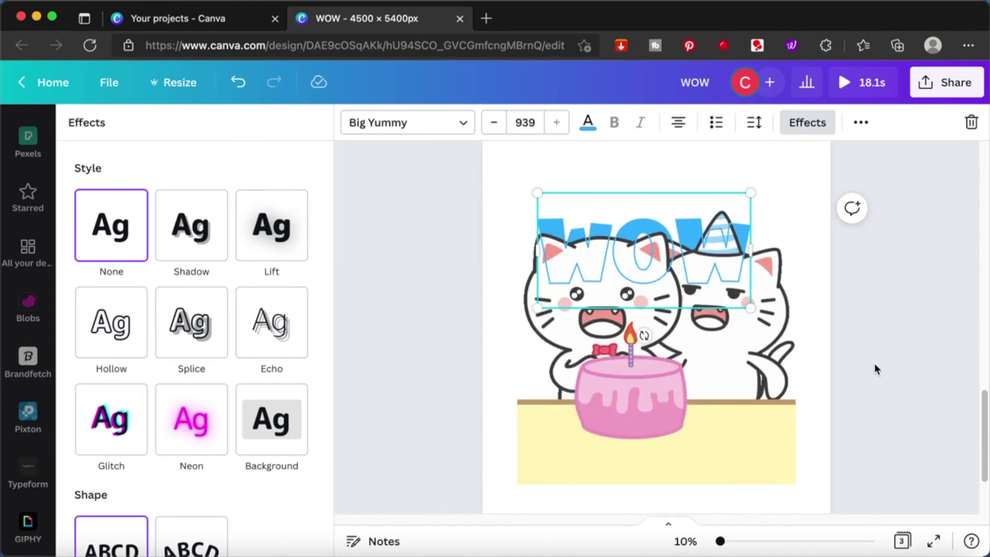
pyautogui.click(902, 346)
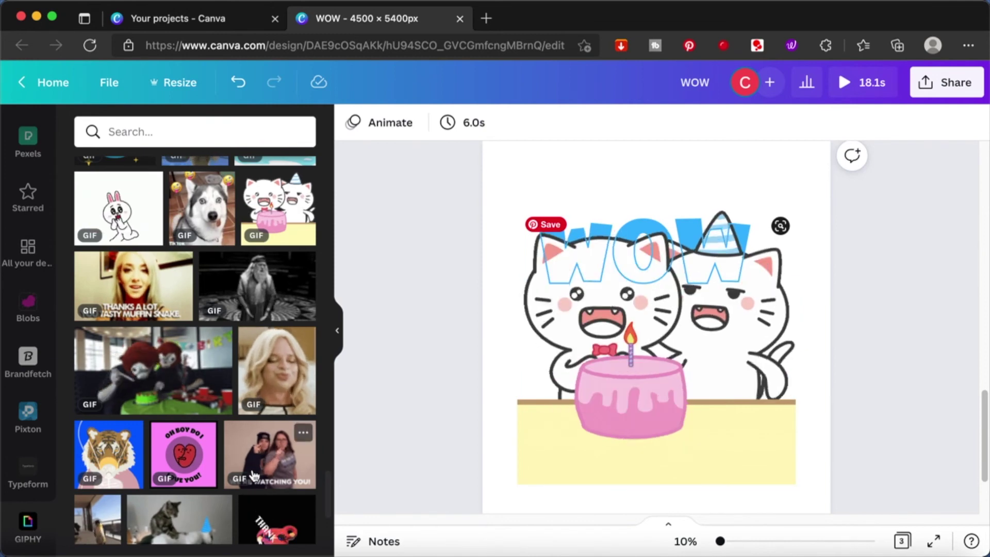
pyautogui.scroll(-2, 254, 476)
# Add a fourth page with a numbered list: TEXT, TEXT WITH HOLLOW EFFECT, and 3.
pyautogui.scroll(-6, 254, 475)
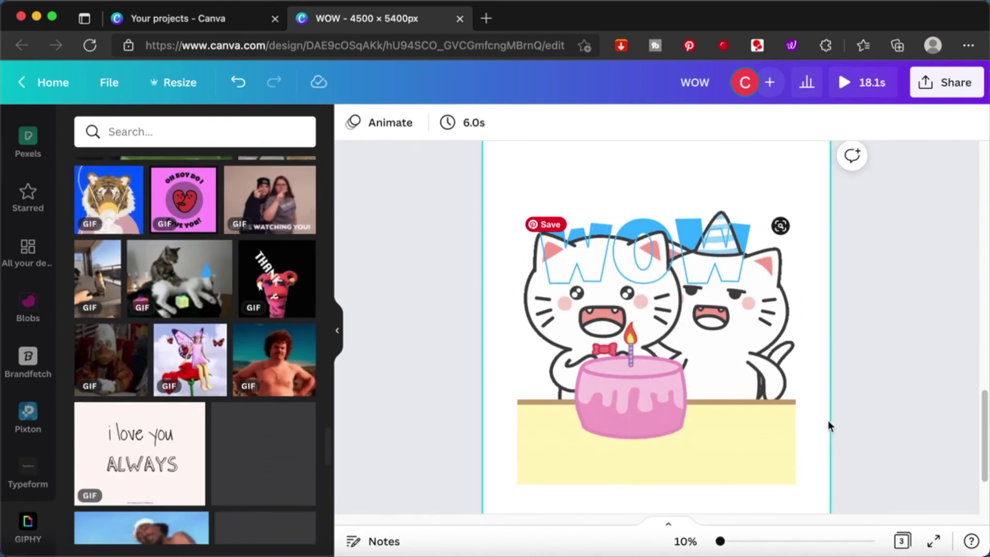
pyautogui.scroll(-3, 828, 419)
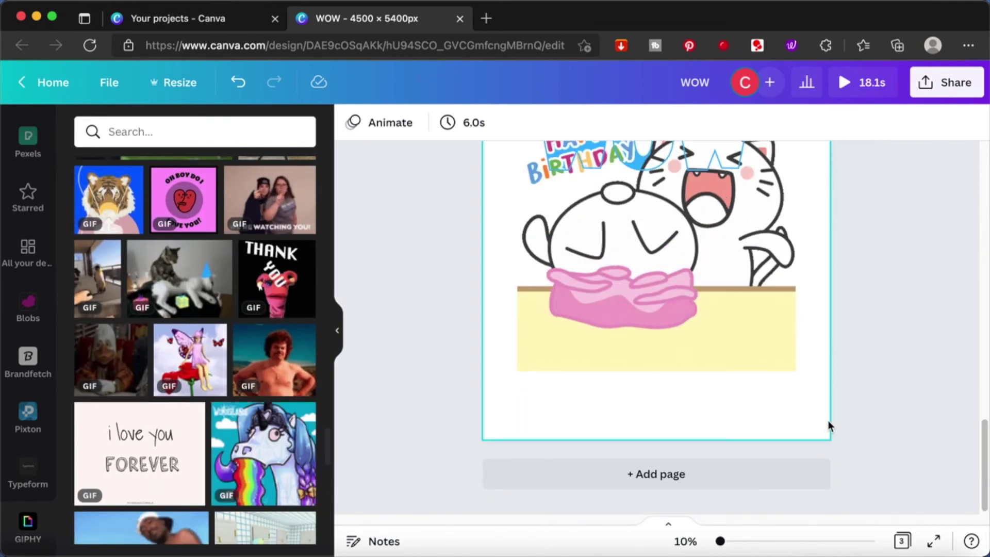
pyautogui.click(614, 485)
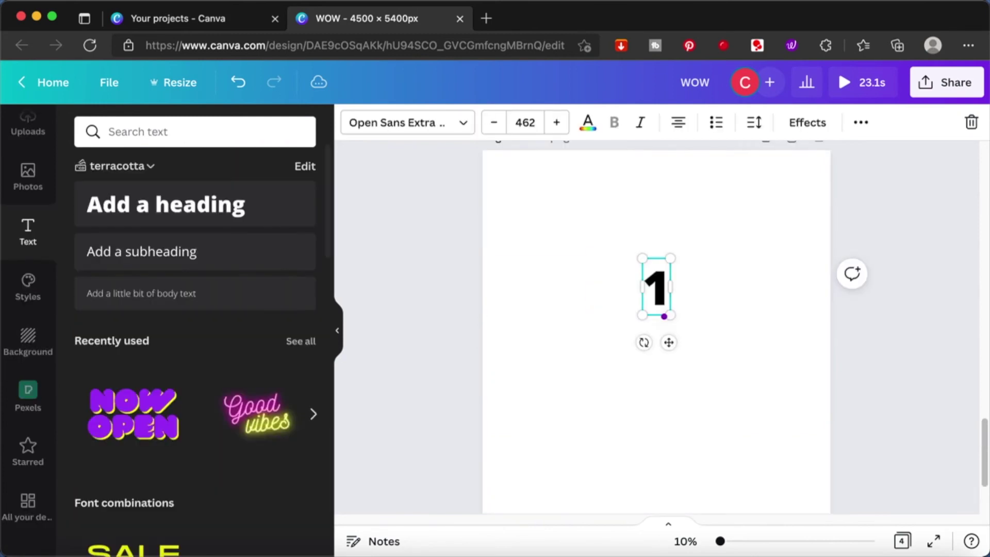
pyautogui.press('super+shift+7')
pyautogui.write('TEXT')
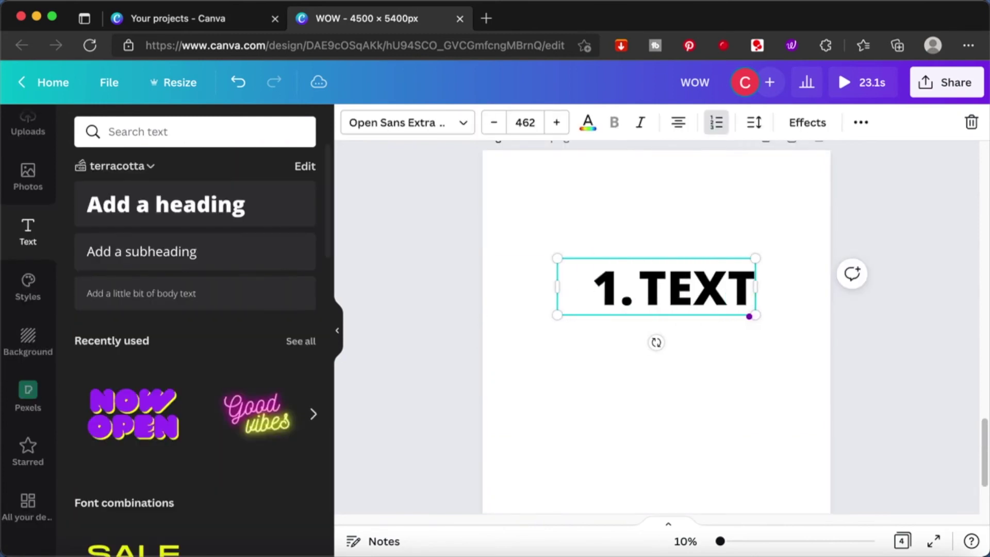
pyautogui.press('Return')
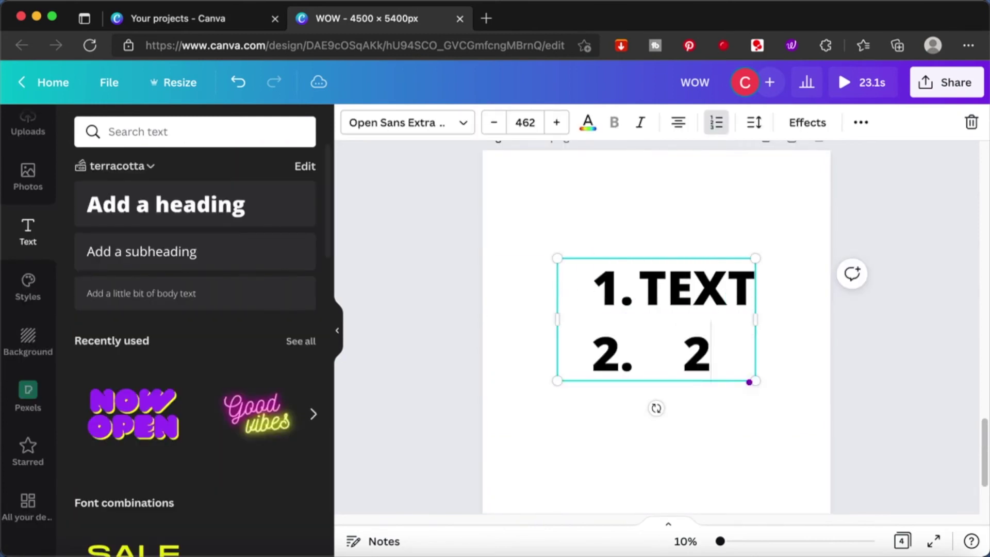
pyautogui.write('TEXT')
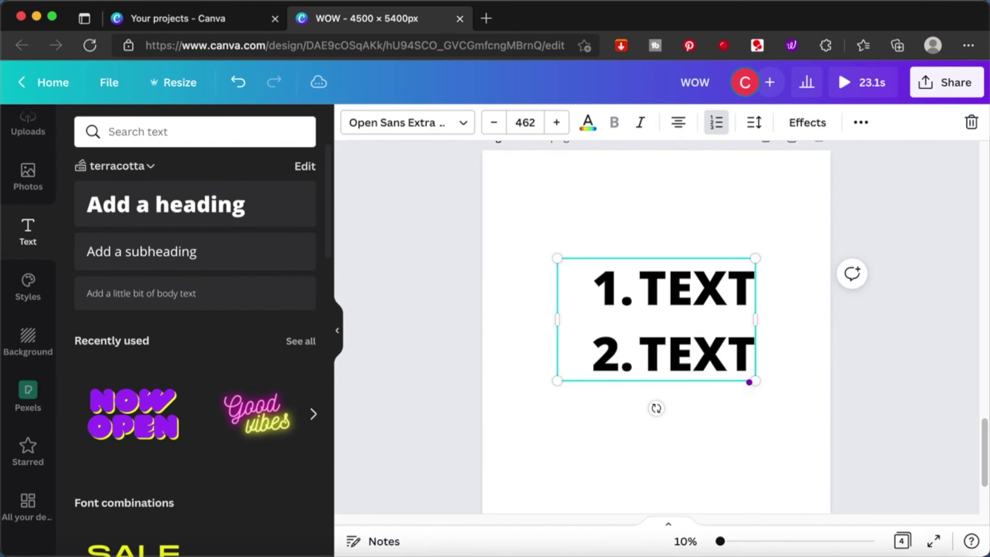
pyautogui.write(' WITH HO')
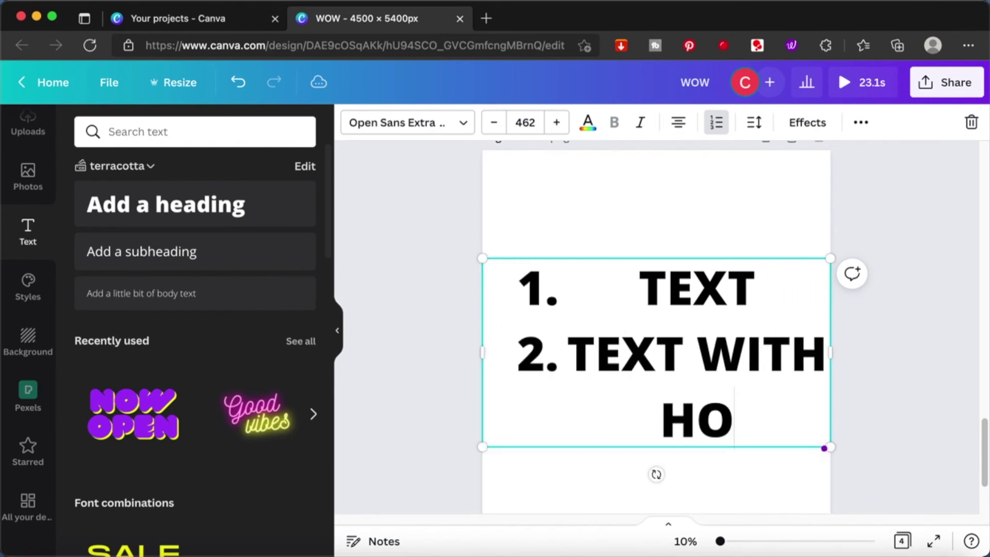
pyautogui.write('LLOW')
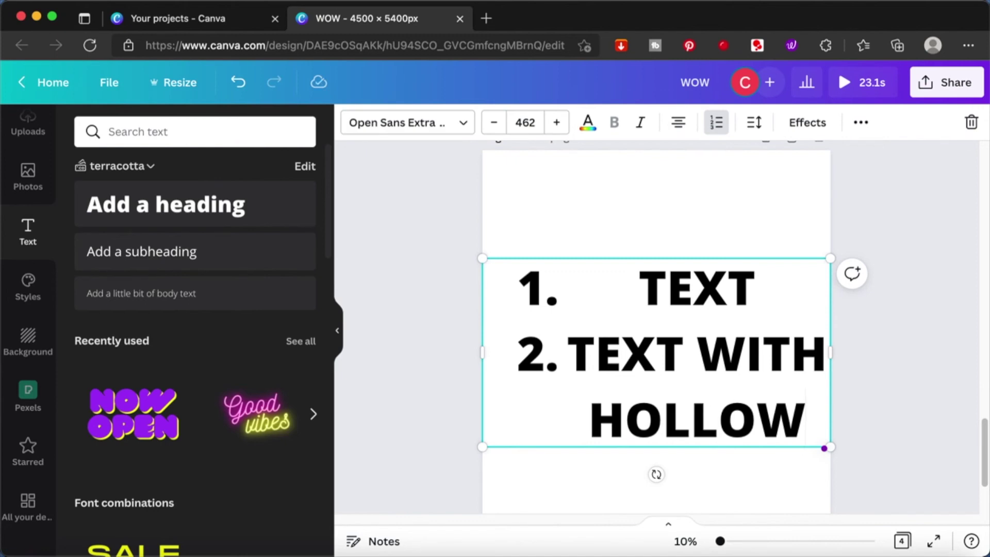
pyautogui.write(' EFFECT')
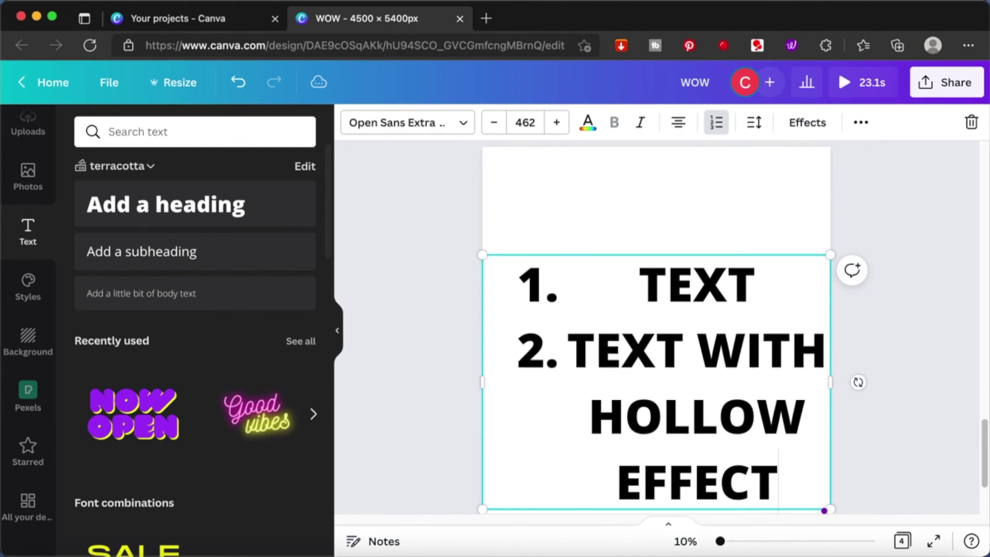
pyautogui.press('Return')
pyautogui.write('3')
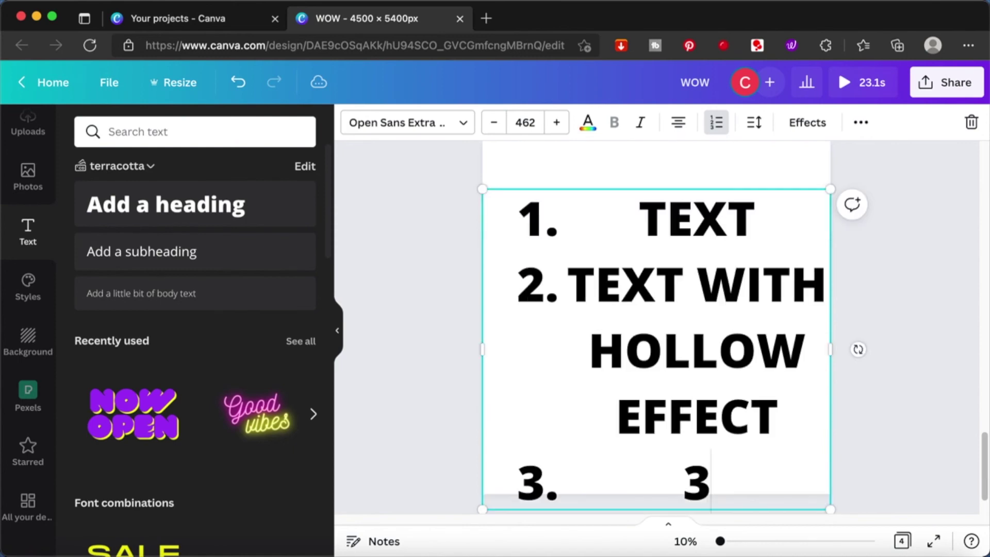
# Move the list to the top of page 4 and shrink it to size 261.
pyautogui.scroll(3, 782, 308)
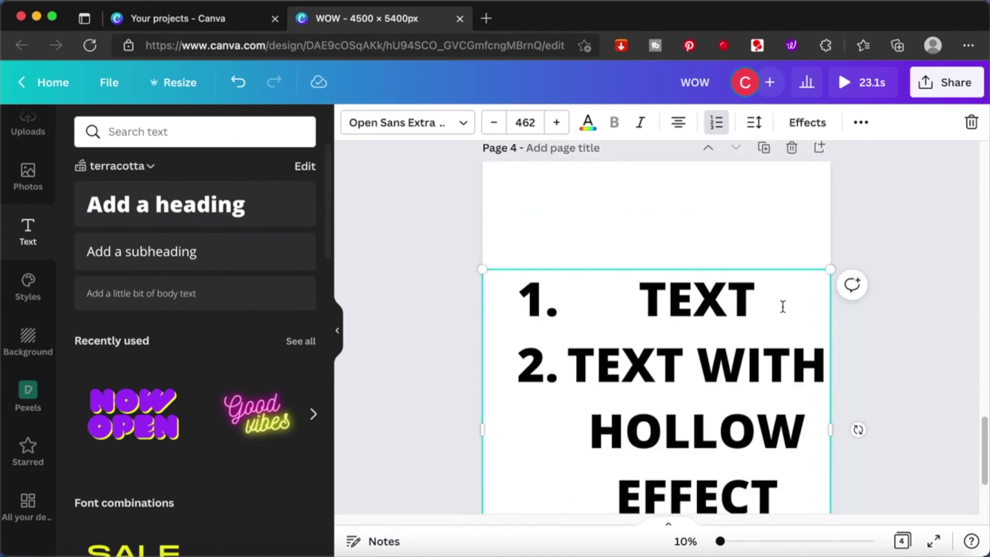
pyautogui.click(947, 217)
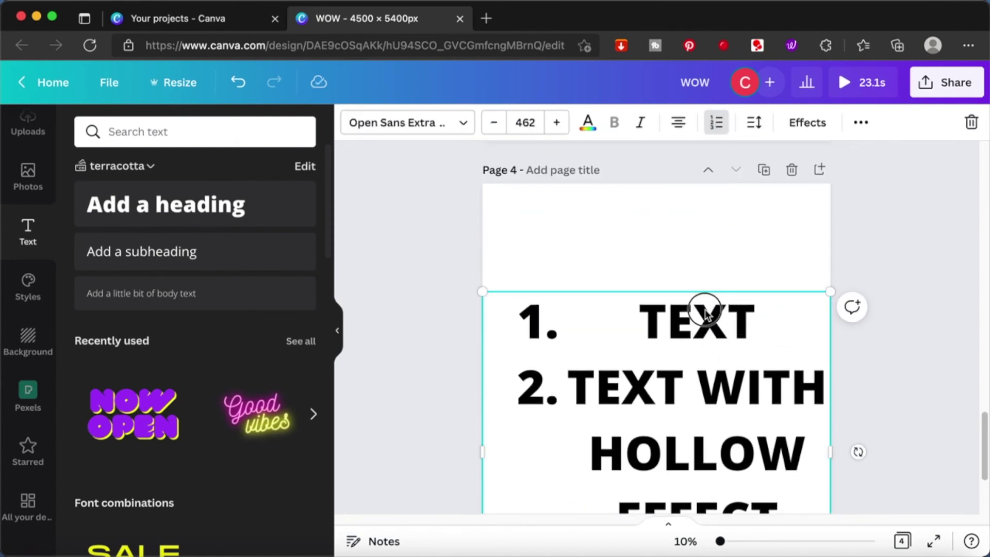
pyautogui.moveTo(703, 316); pyautogui.dragTo(713, 222)
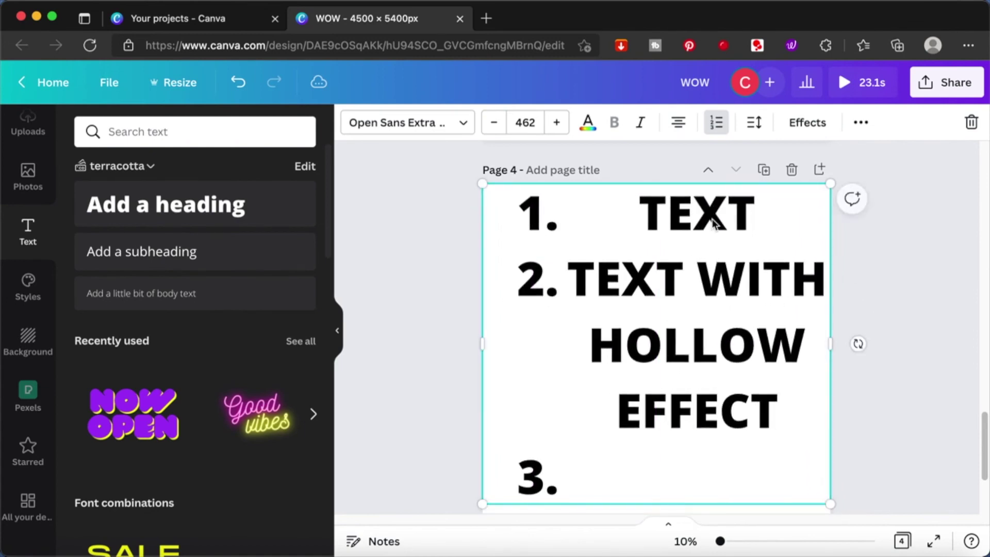
pyautogui.moveTo(835, 505); pyautogui.dragTo(653, 400)
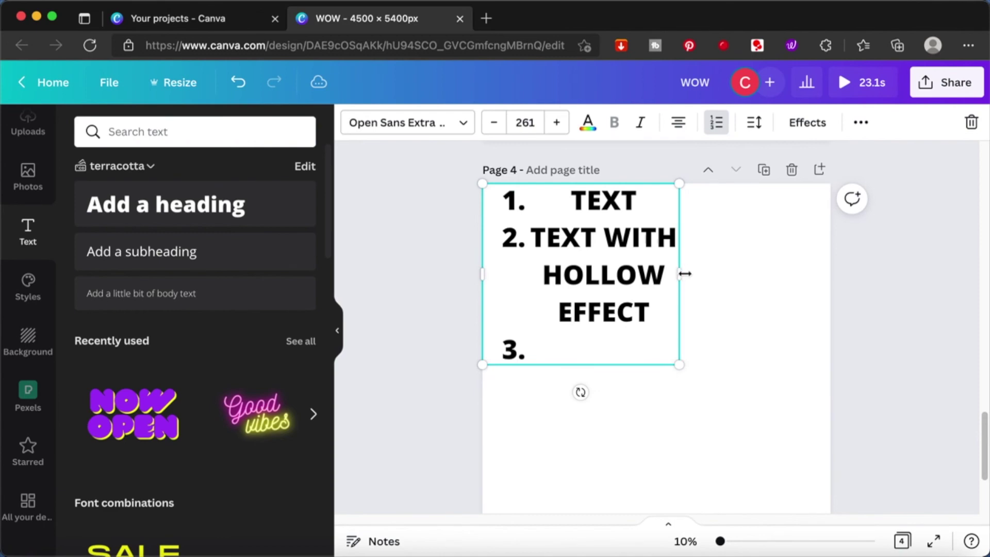
# Widen the list to full page width and make step 3 read 'ANIMATED GIF PREFERABLY NO BG'.
pyautogui.moveTo(767, 278); pyautogui.dragTo(839, 271)
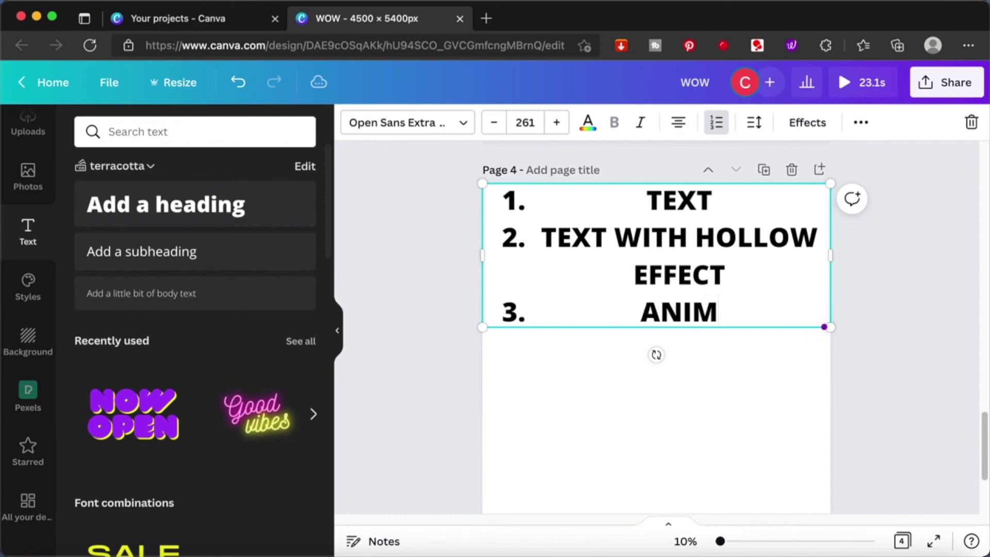
pyautogui.write('ED GIF')
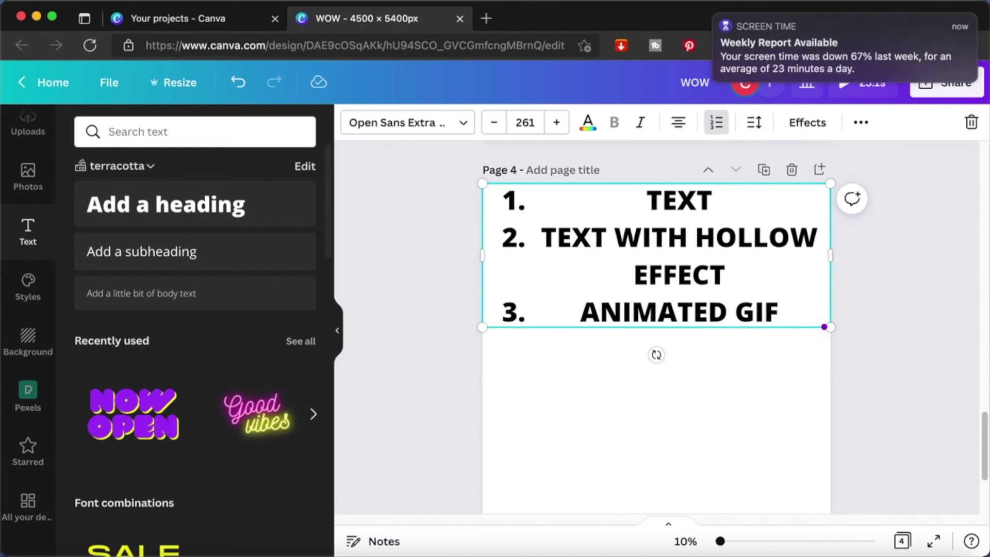
pyautogui.write('PREF')
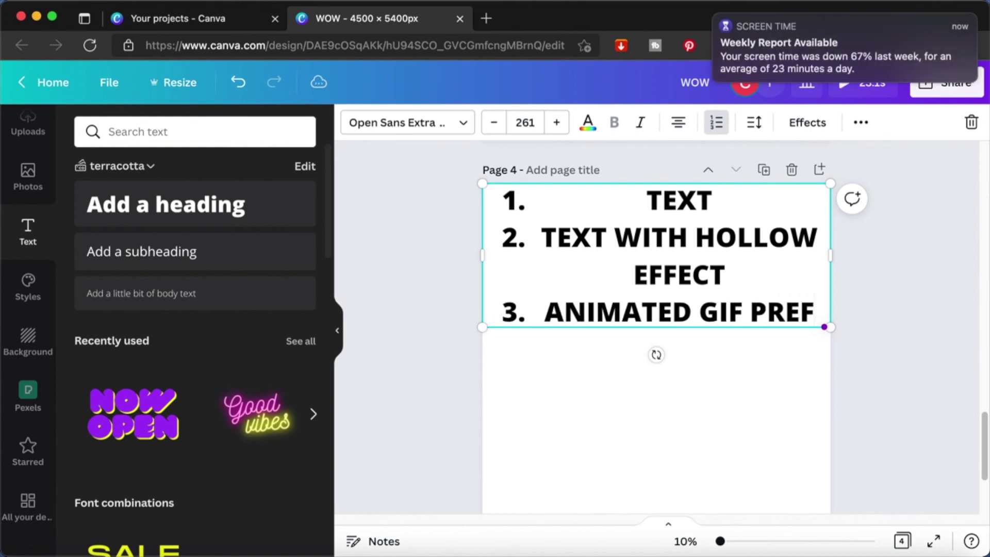
pyautogui.write('ERABL')
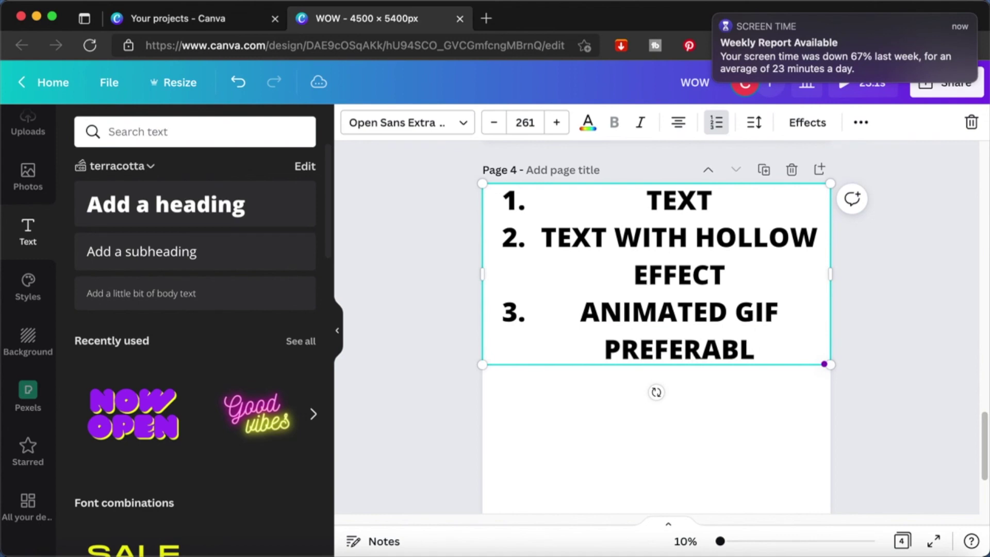
pyautogui.write('Y')
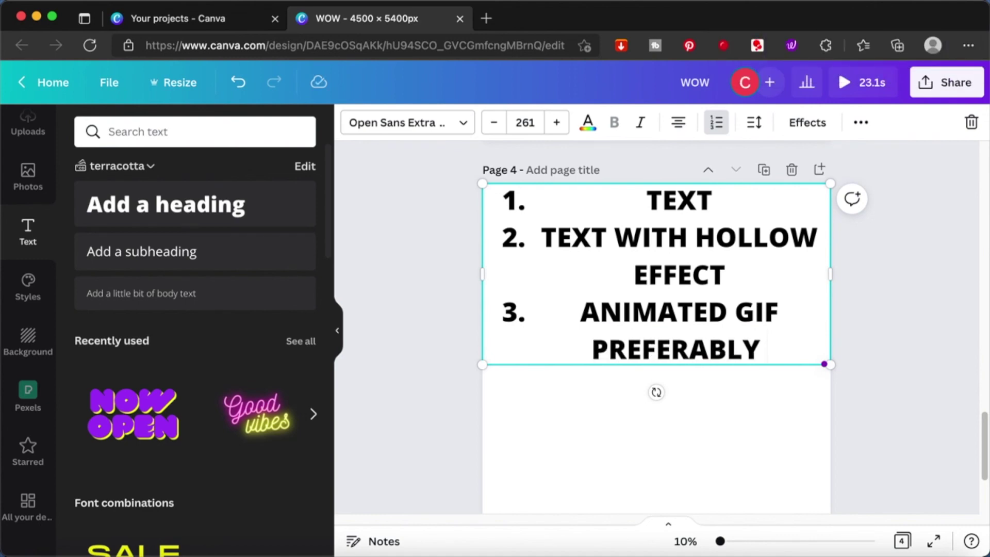
pyautogui.write(' NO BG')
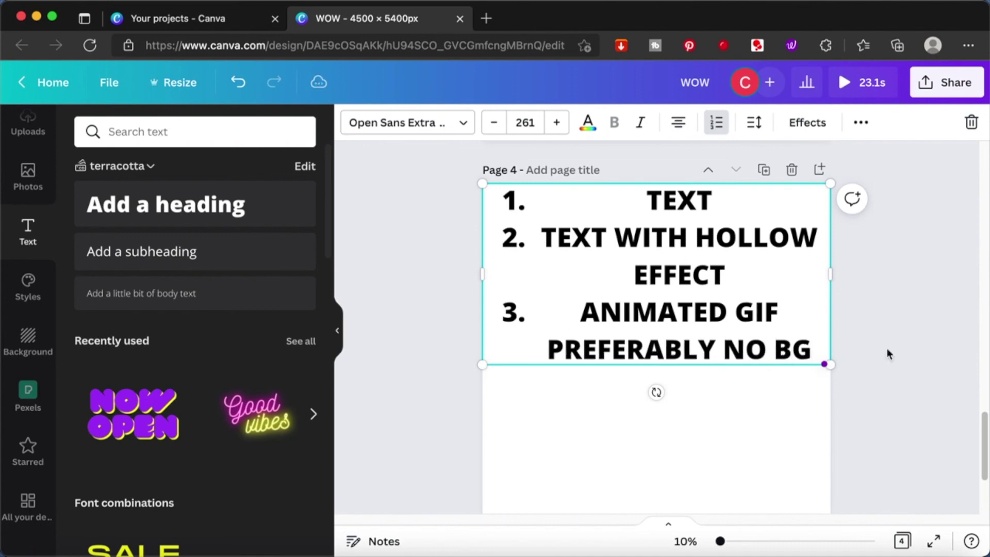
pyautogui.click(903, 329)
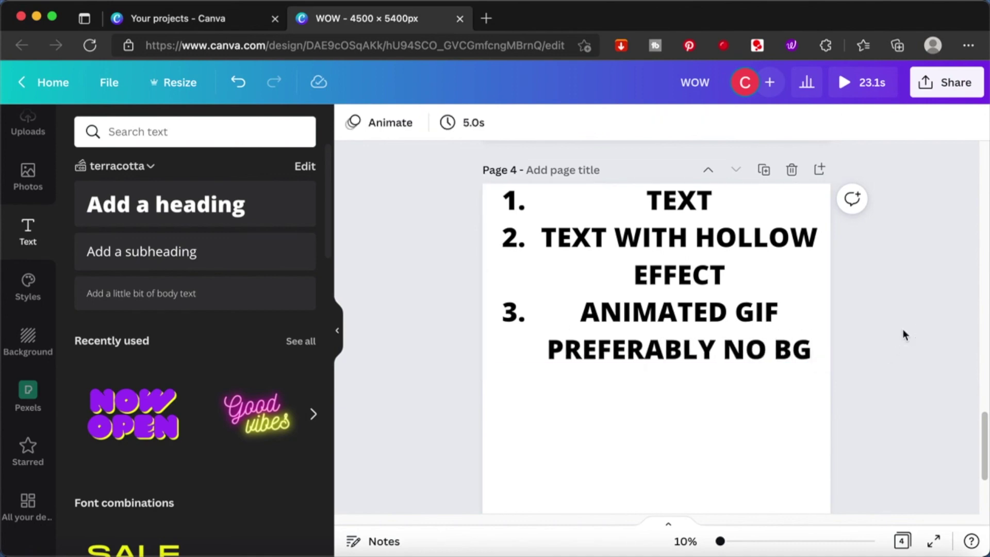
# Add the closing line 'HAVE FUN GUYS!' below the third step.
pyautogui.click(810, 350)
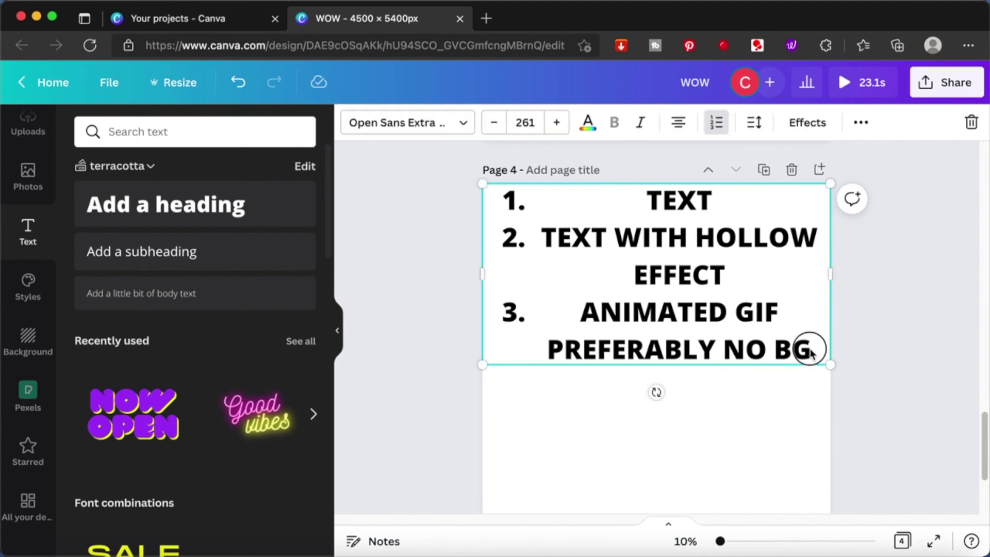
pyautogui.click(810, 352)
pyautogui.press('Return')
pyautogui.press('Return')
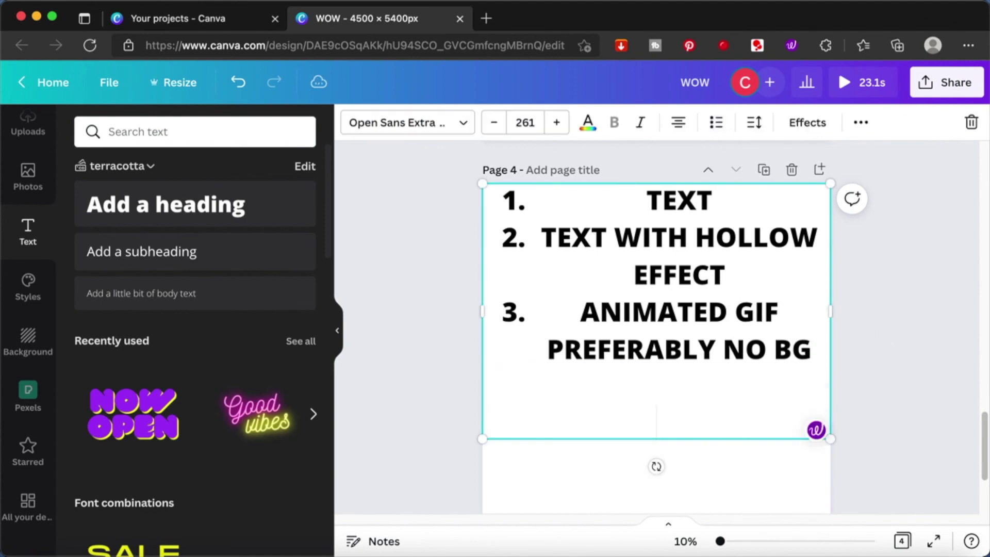
pyautogui.write('HAVE FUN GUS')
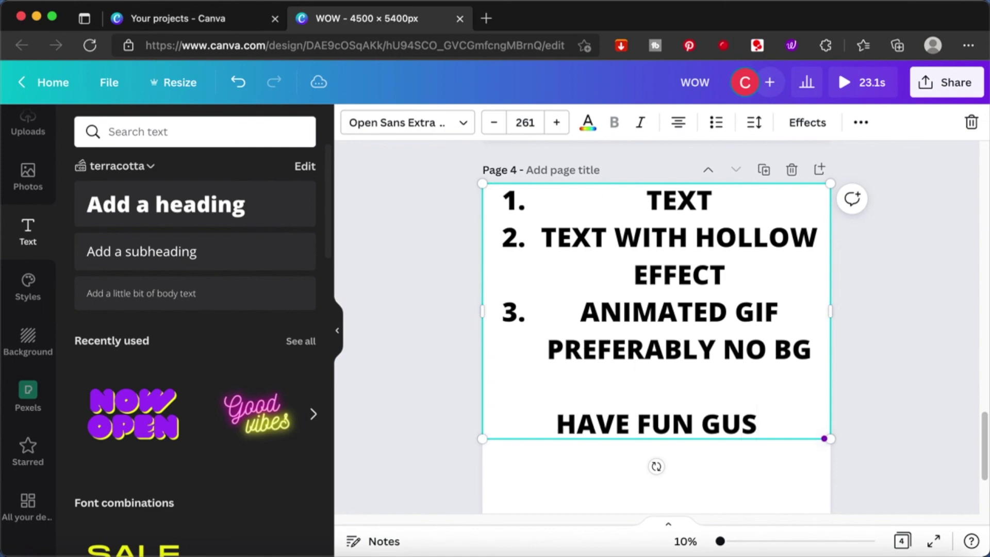
pyautogui.press('BackSpace')
pyautogui.write('YD')
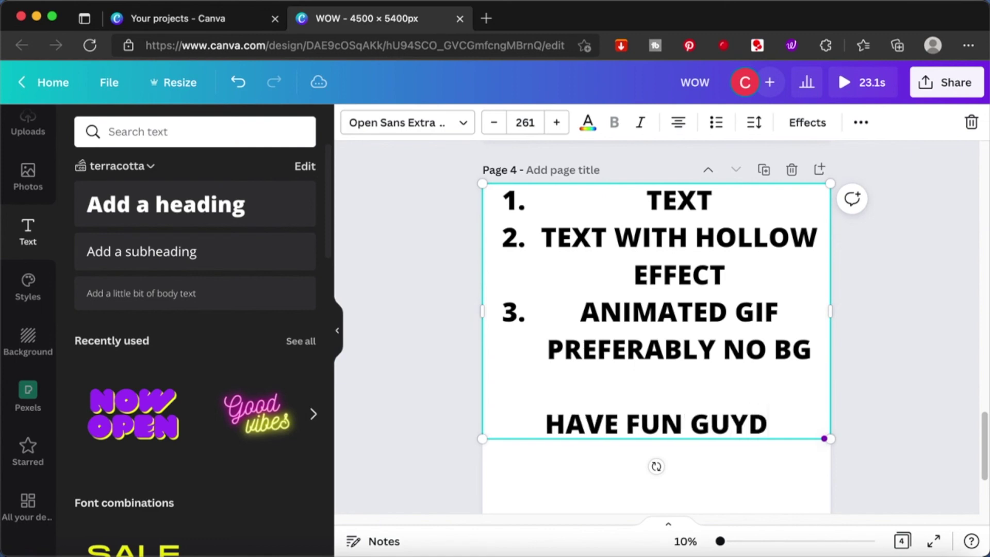
pyautogui.press('BackSpace')
pyautogui.write('S@')
pyautogui.press('BackSpace')
pyautogui.write('!')
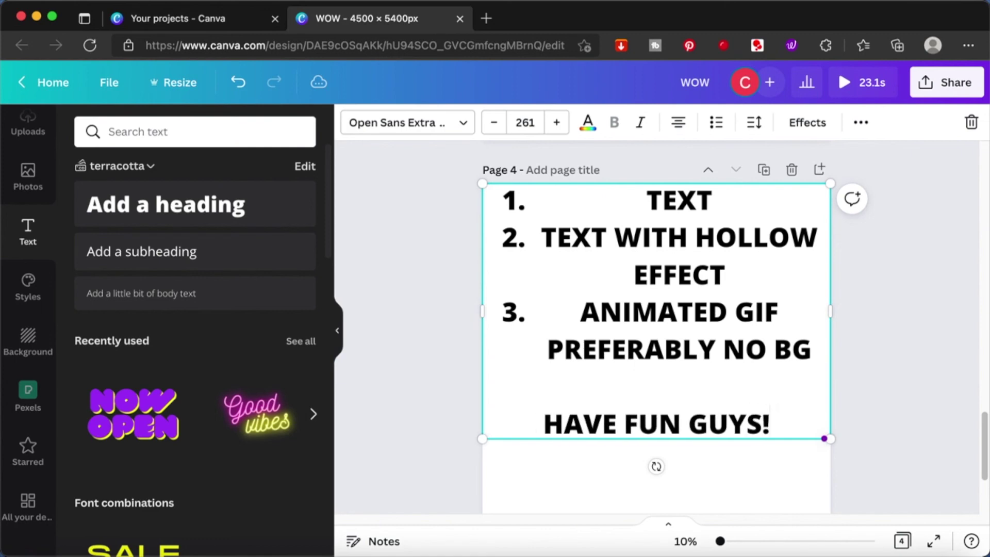
pyautogui.click(897, 364)
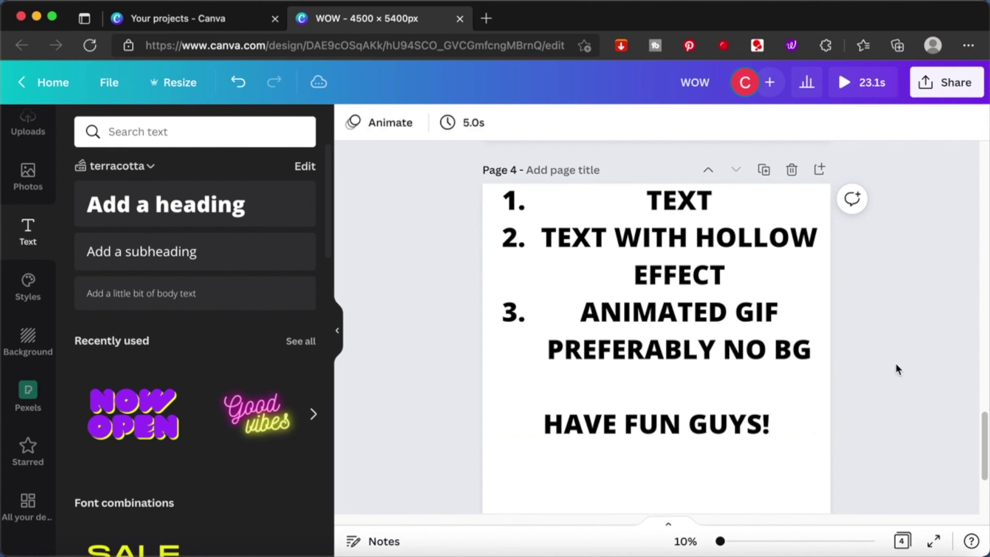
# Scroll back up past pages 3 and 2 to review page 1's neon-heart WOW.
pyautogui.scroll(2, 896, 364)
pyautogui.scroll(10, 895, 363)
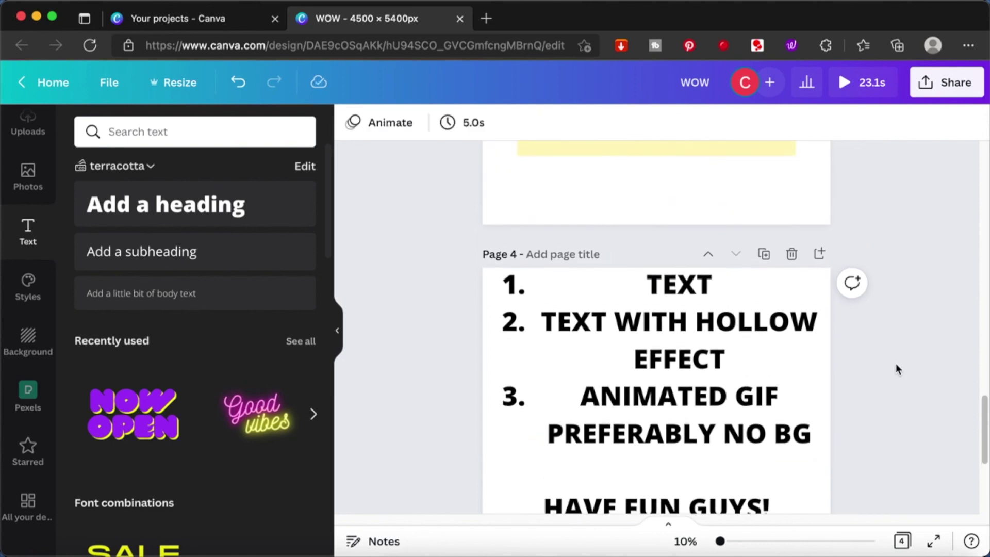
pyautogui.scroll(10, 895, 363)
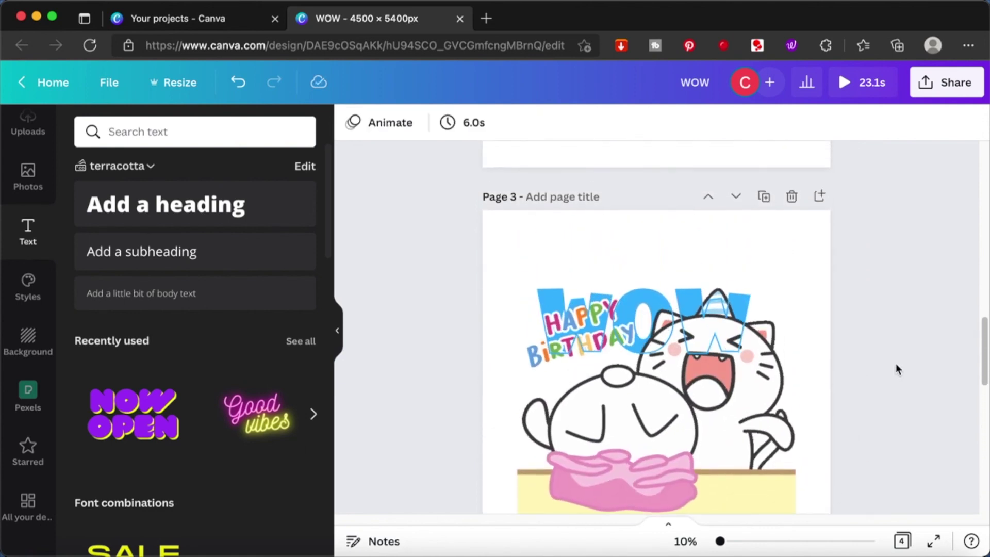
pyautogui.scroll(10, 895, 363)
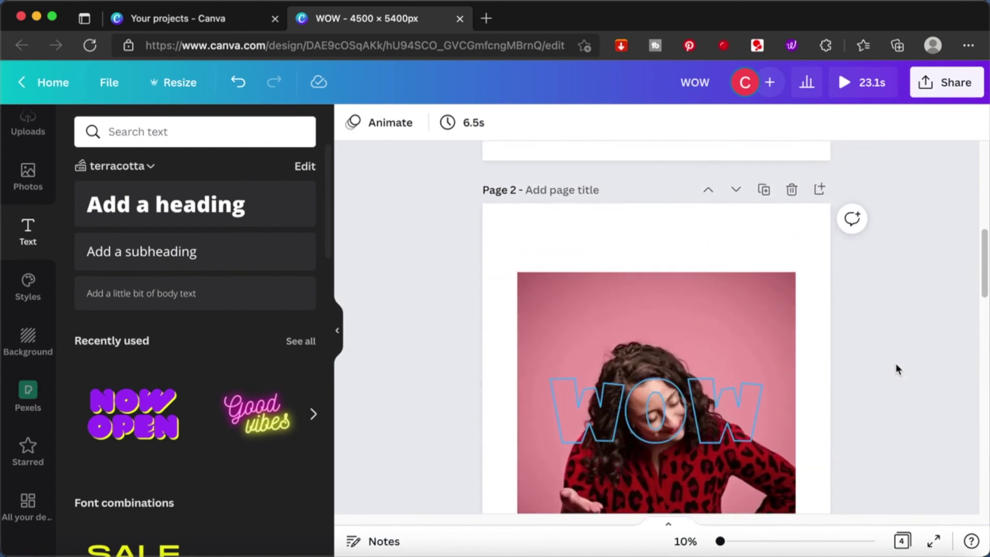
pyautogui.scroll(2, 896, 363)
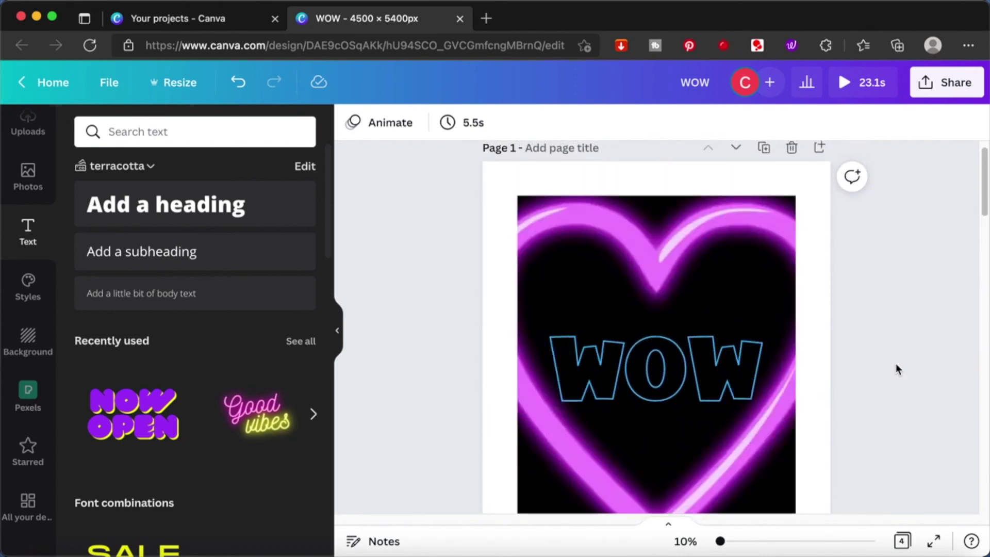